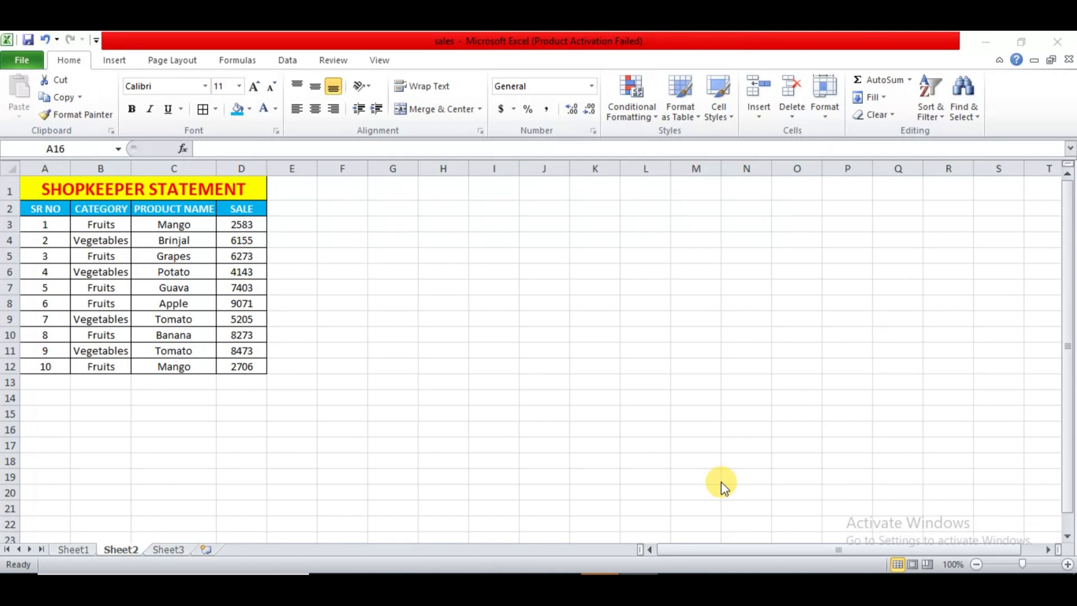
# Look over the shopkeeper statement's title, column headings and sample entries on Sheet2.
pyautogui.click(305, 306)
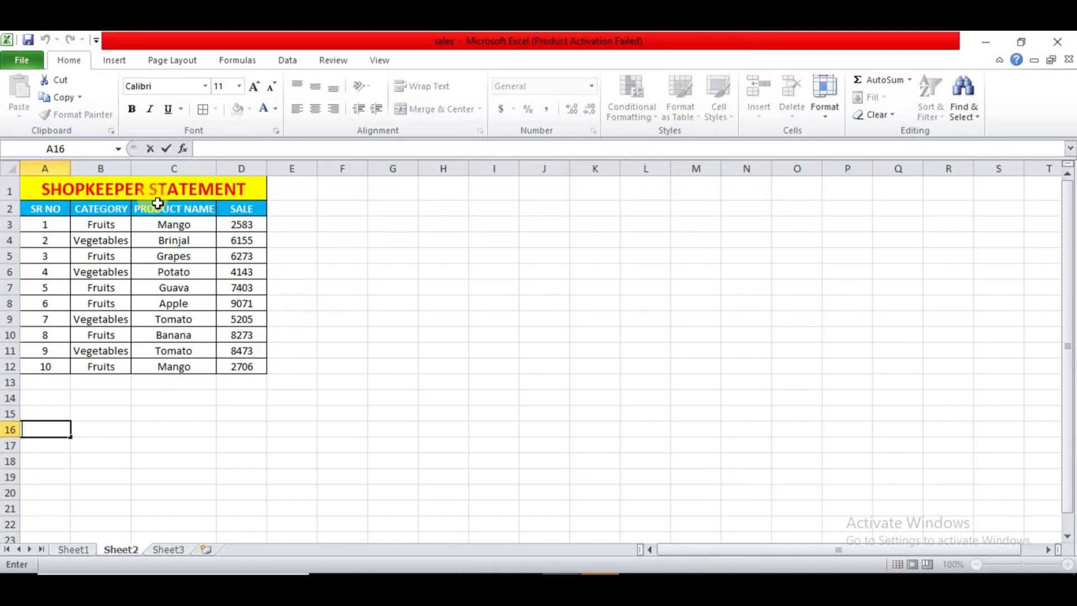
pyautogui.click(136, 186)
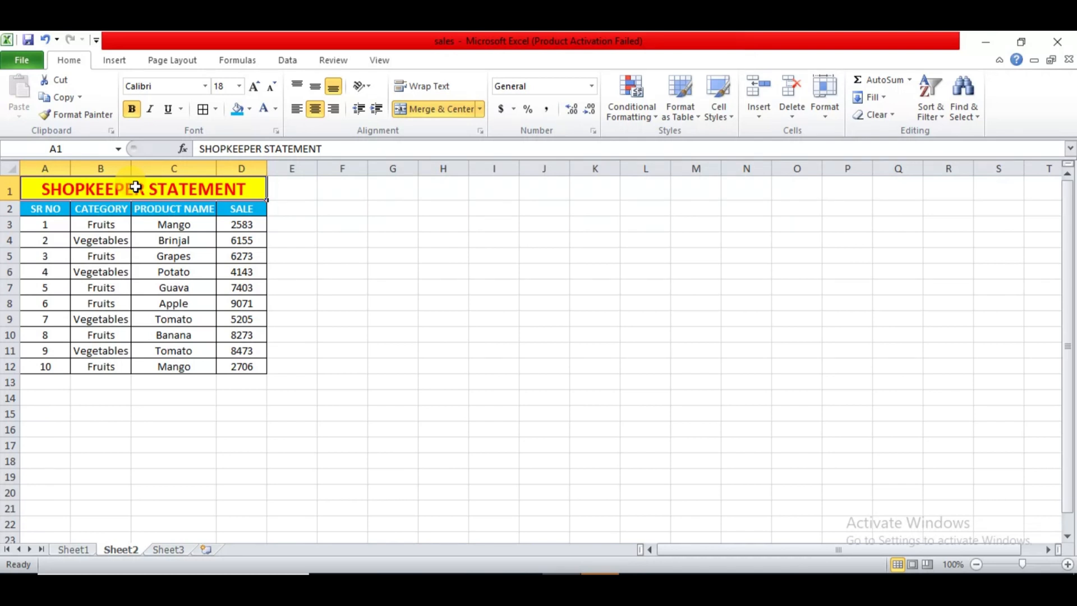
pyautogui.click(137, 209)
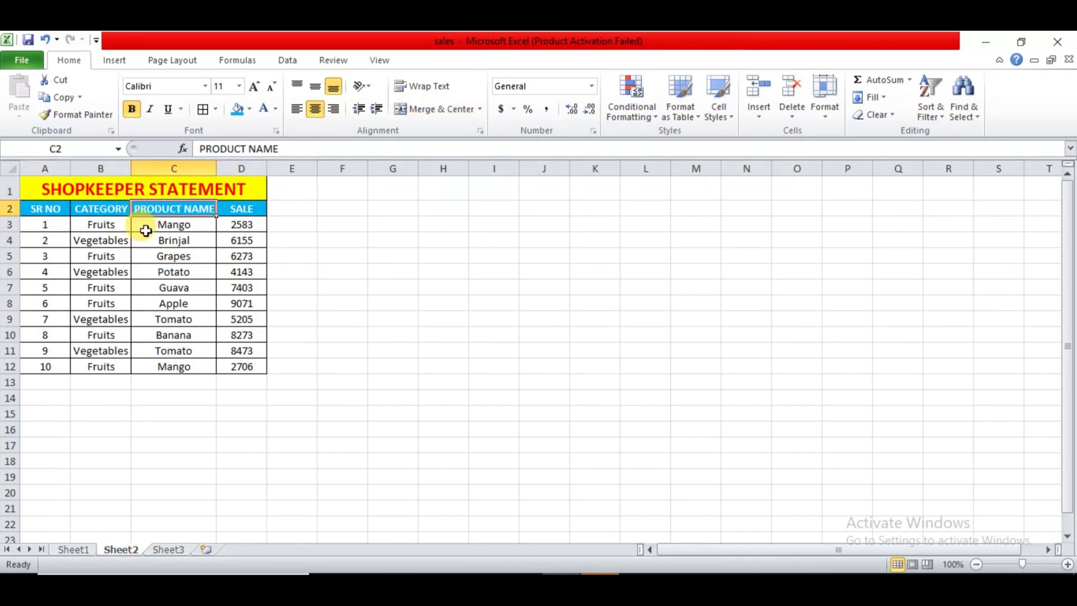
pyautogui.click(160, 282)
pyautogui.doubleClick(96, 189)
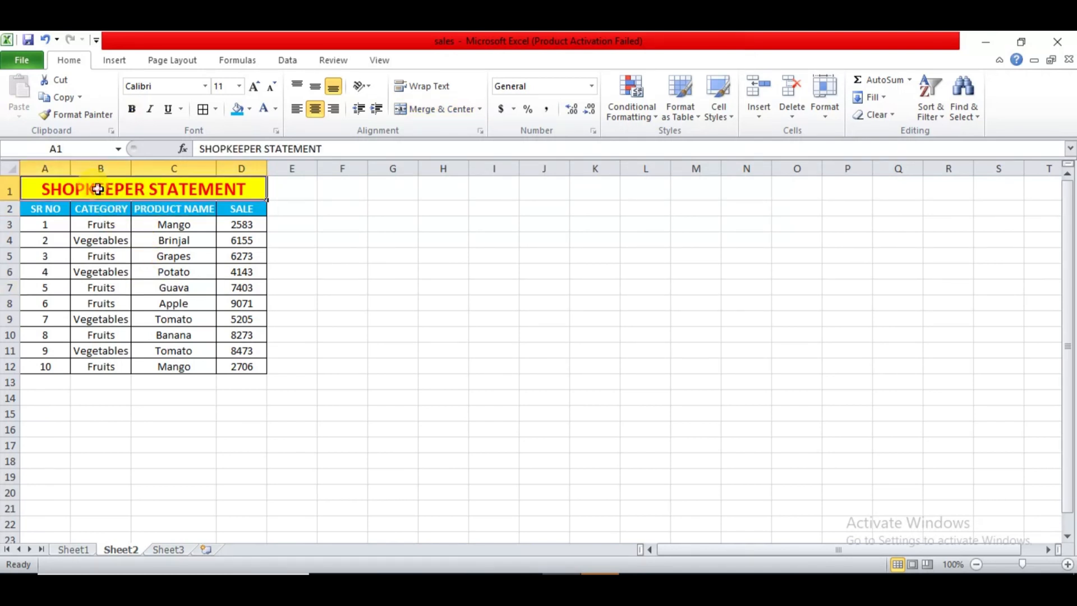
pyautogui.click(106, 240)
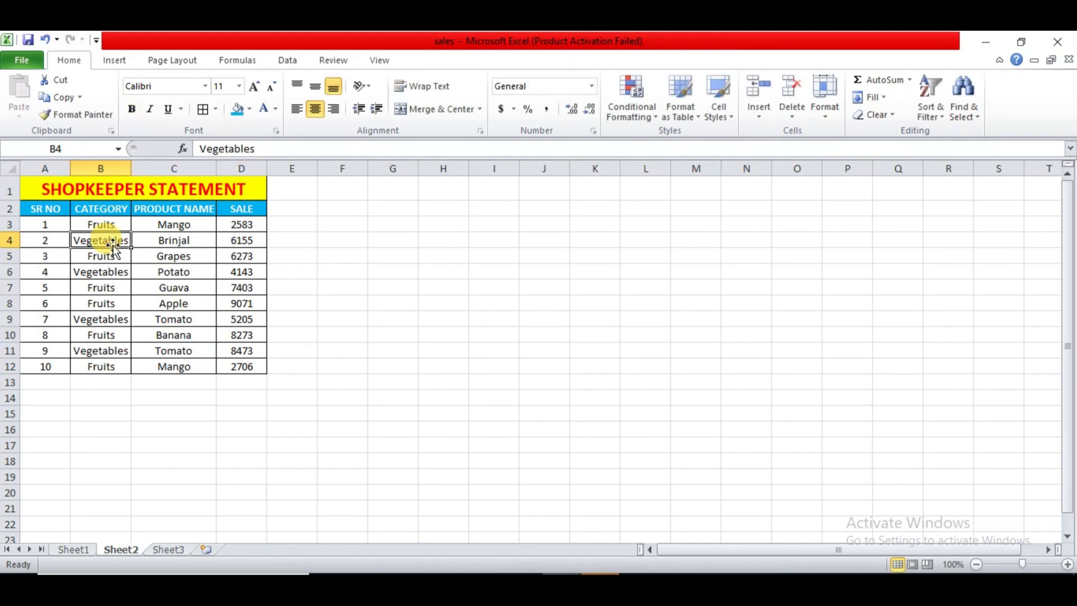
pyautogui.click(201, 284)
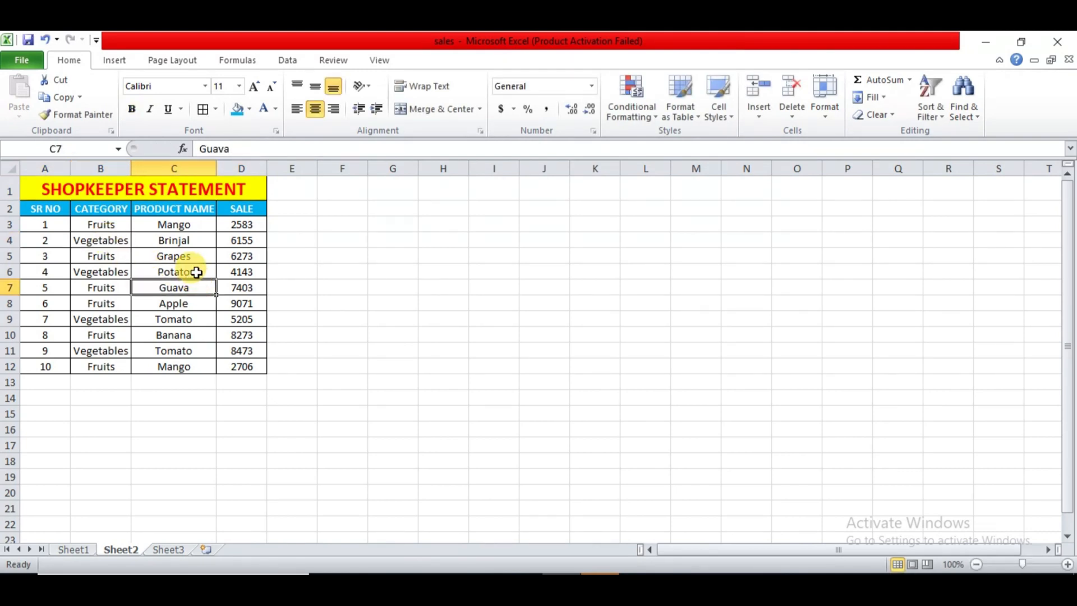
pyautogui.click(119, 193)
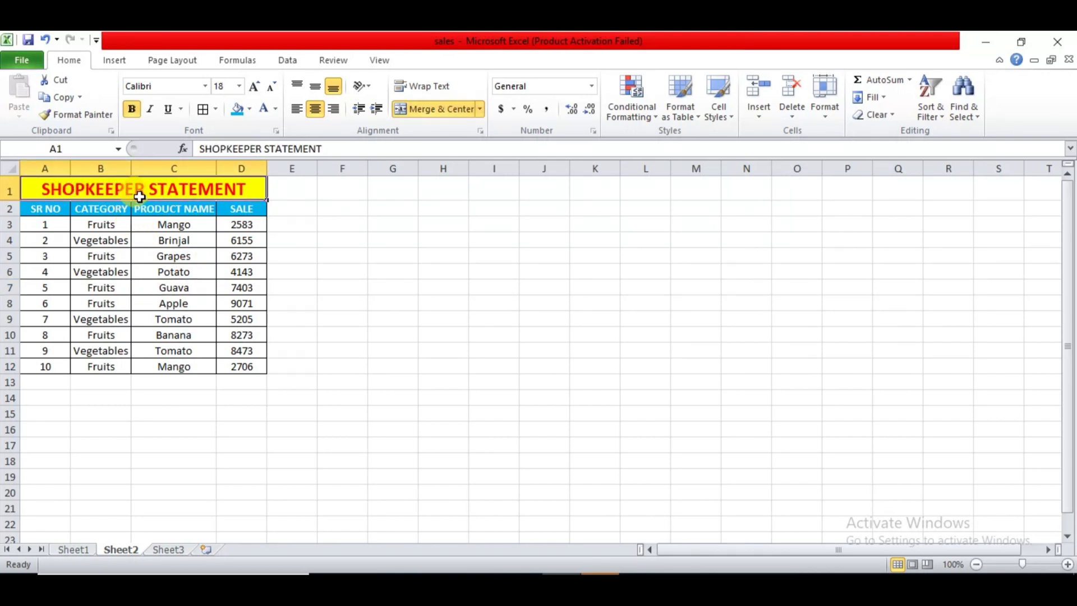
pyautogui.click(123, 236)
# Examine the serial number heading and the fruit and vegetable entries in the CATEGORY column.
pyautogui.click(38, 214)
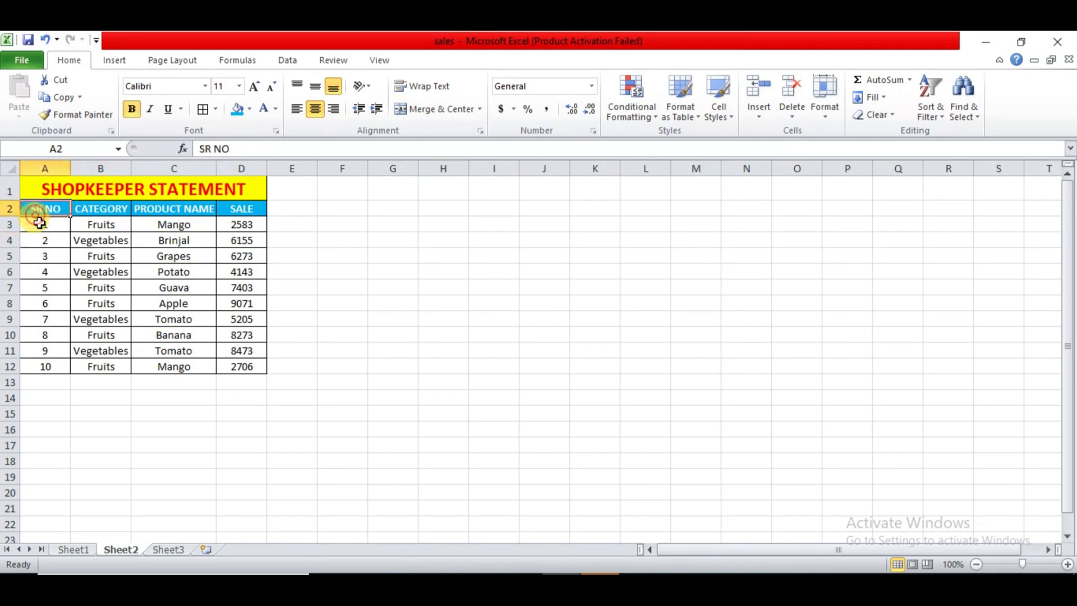
pyautogui.click(91, 208)
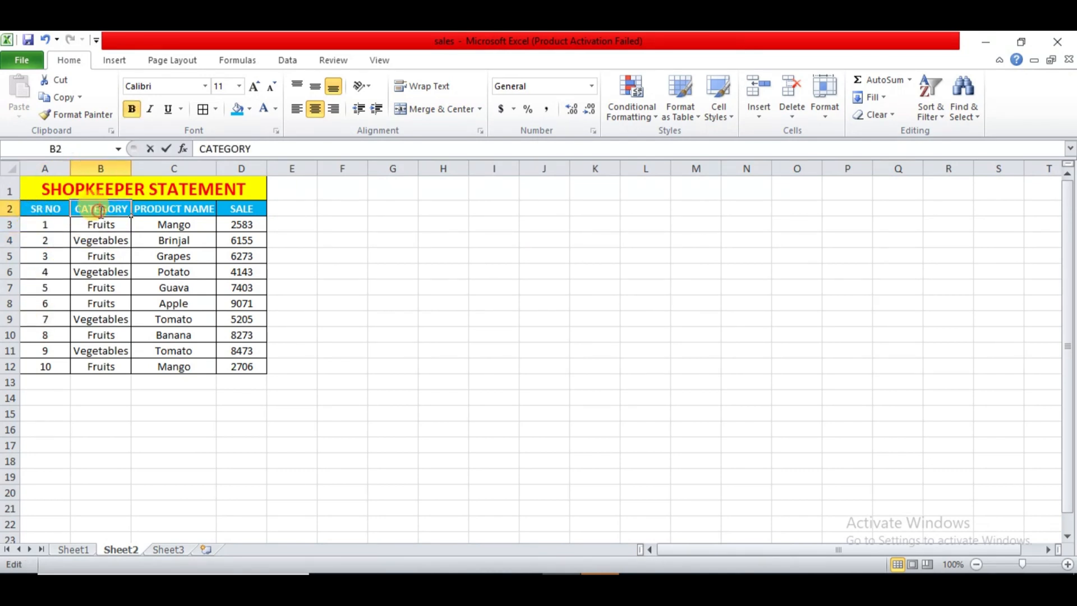
pyautogui.click(105, 239)
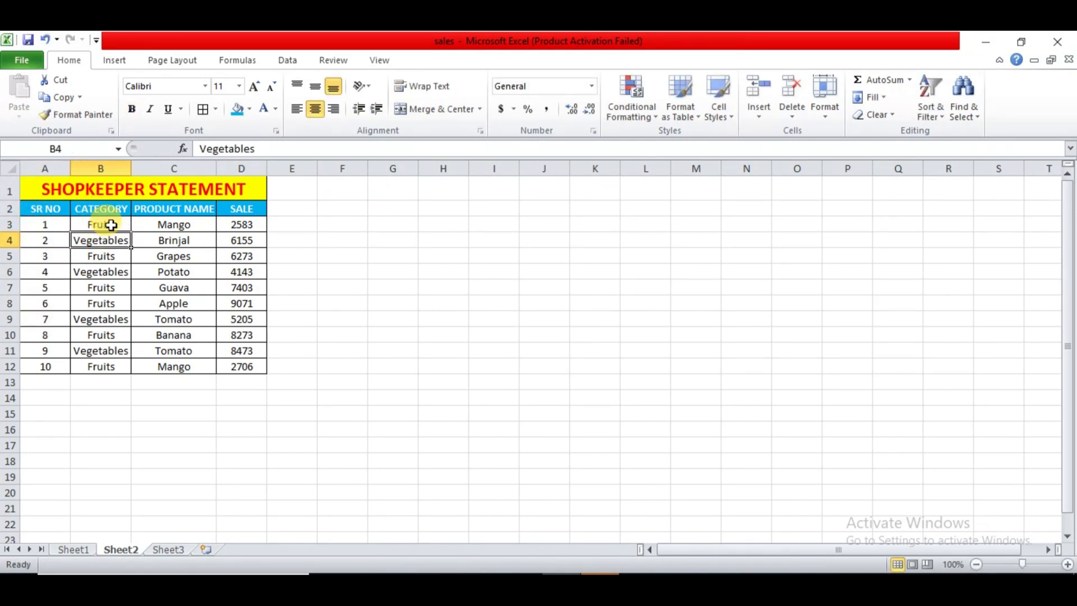
pyautogui.click(107, 225)
pyautogui.click(110, 240)
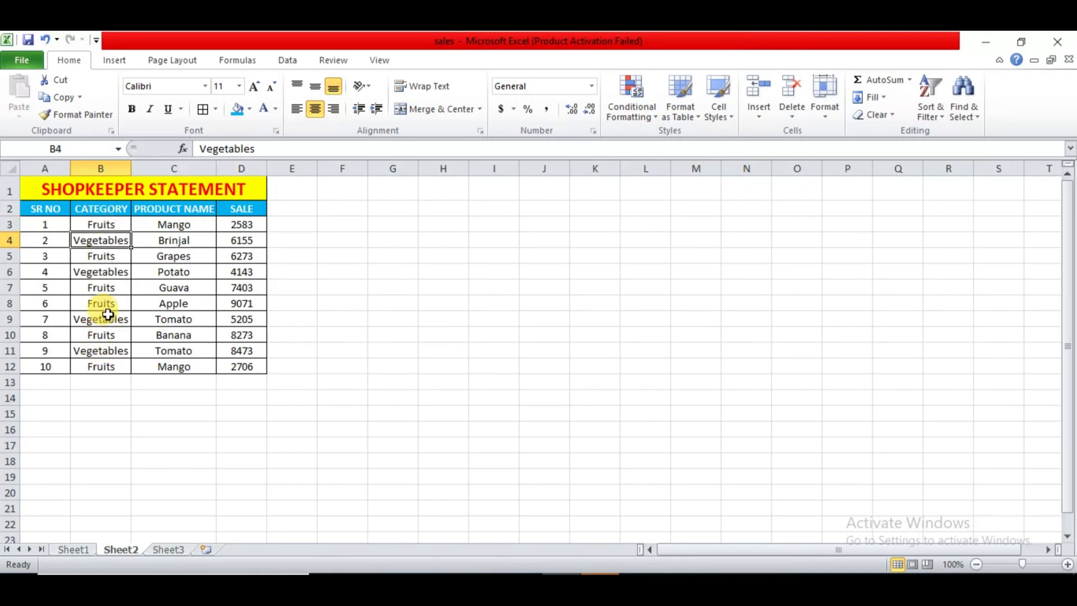
pyautogui.click(172, 267)
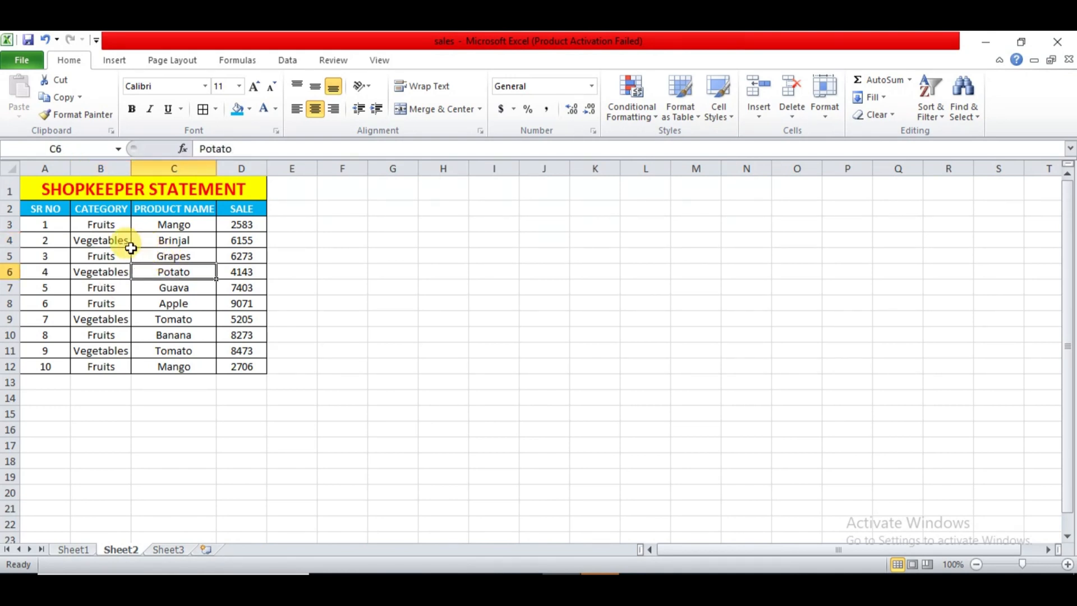
pyautogui.click(108, 242)
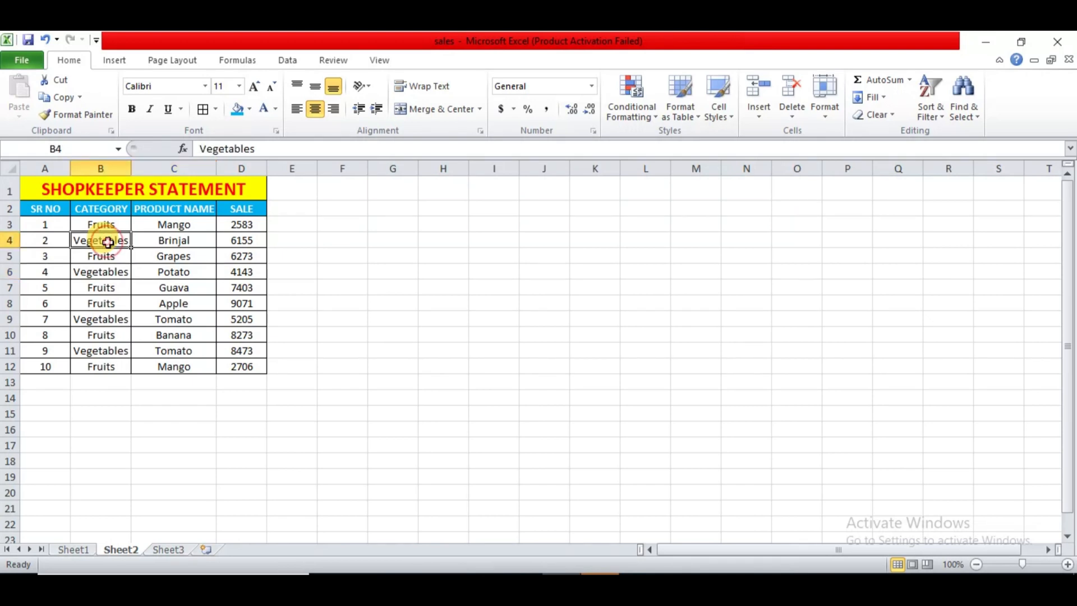
pyautogui.click(106, 331)
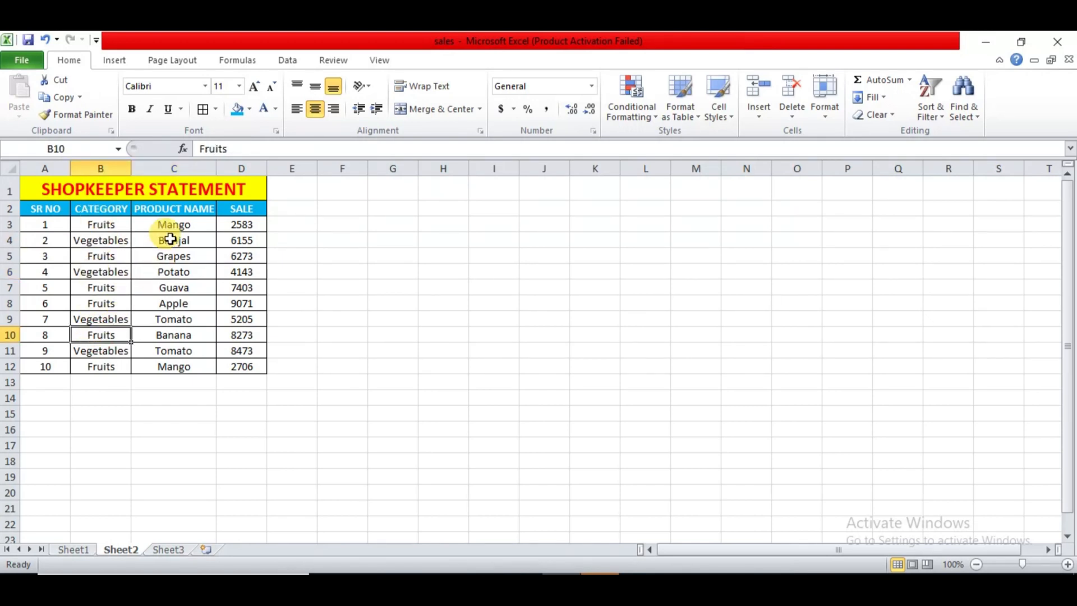
# Review the PRODUCT NAME column and compare the first products with their categories.
pyautogui.click(166, 211)
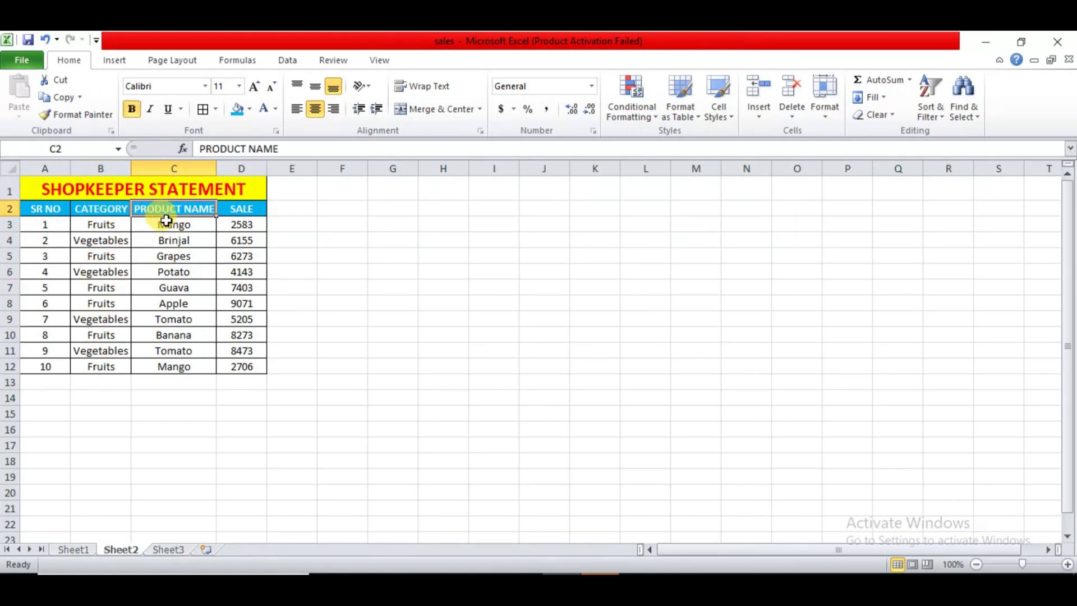
pyautogui.click(167, 225)
pyautogui.click(173, 254)
pyautogui.click(174, 289)
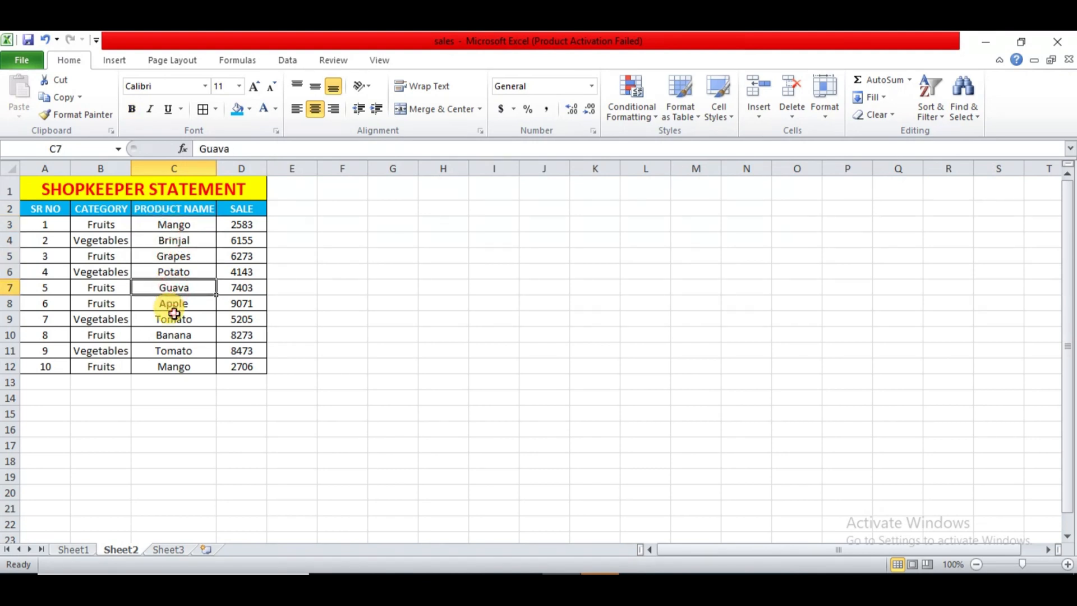
pyautogui.click(174, 317)
pyautogui.click(171, 258)
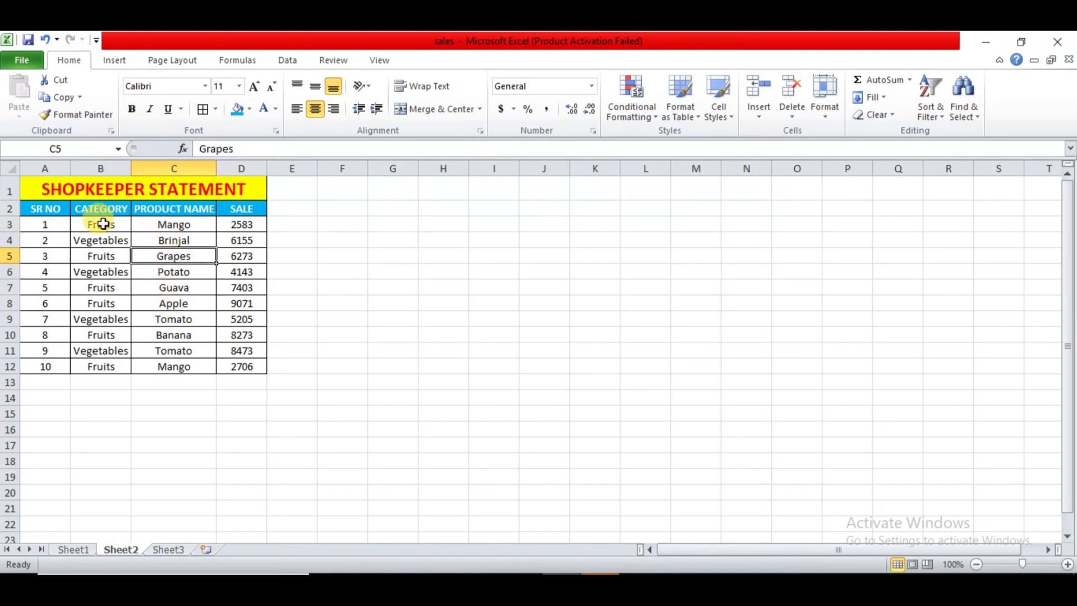
pyautogui.click(94, 222)
pyautogui.click(161, 225)
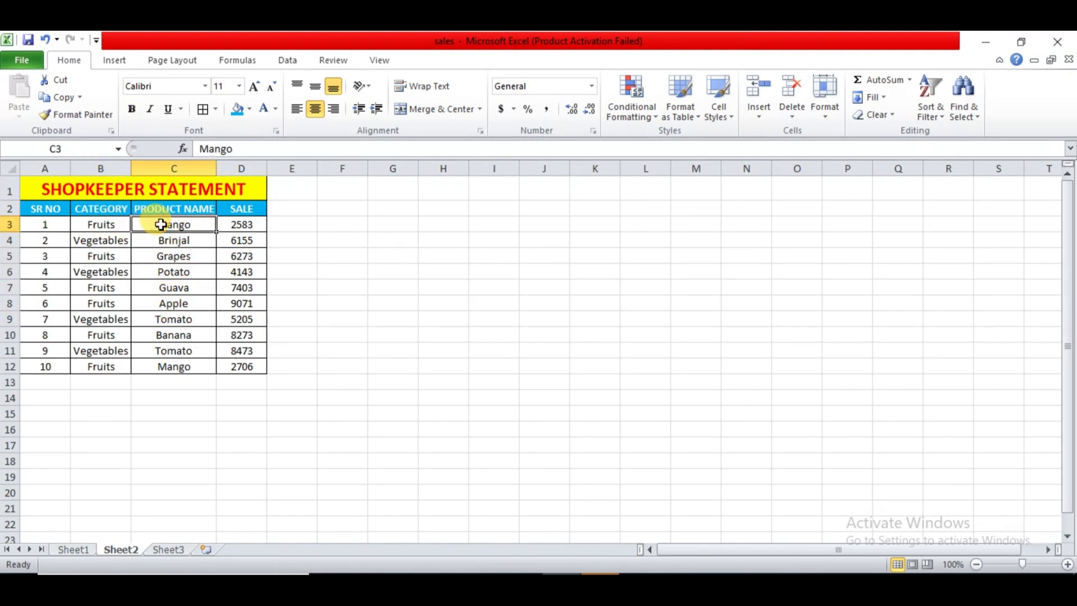
pyautogui.click(108, 240)
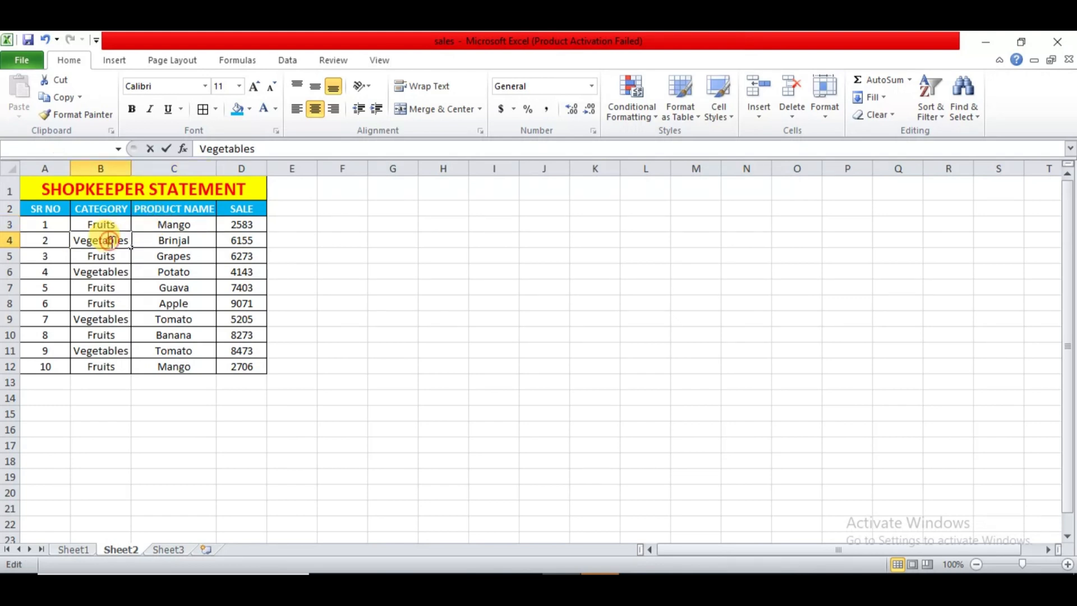
pyautogui.click(164, 240)
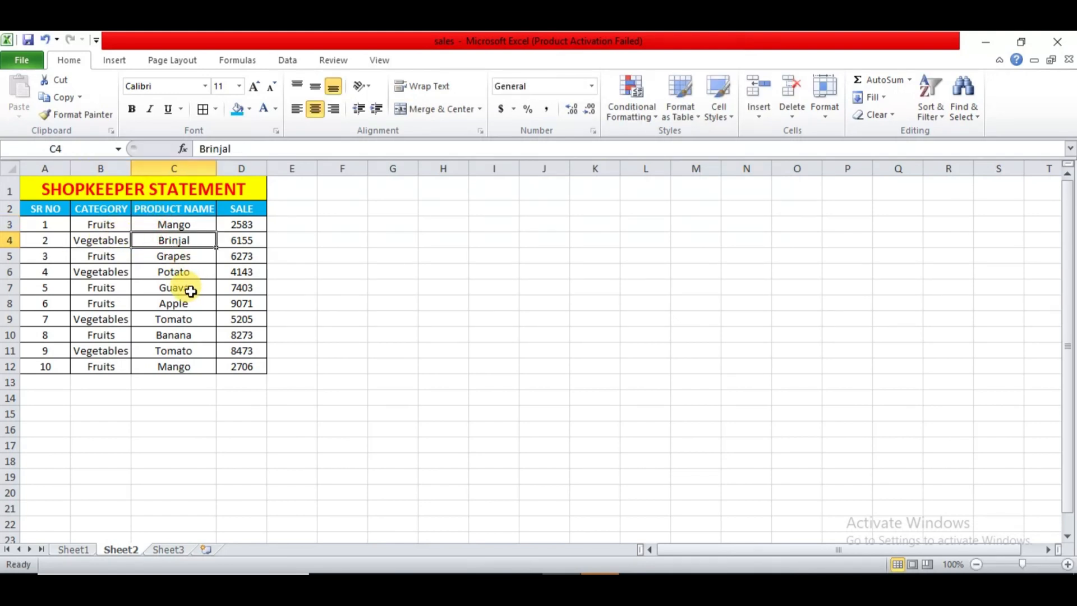
# Review the amounts in the SALE column from its first to its last entry.
pyautogui.click(241, 223)
pyautogui.hotkey('ctrl', 'Down')
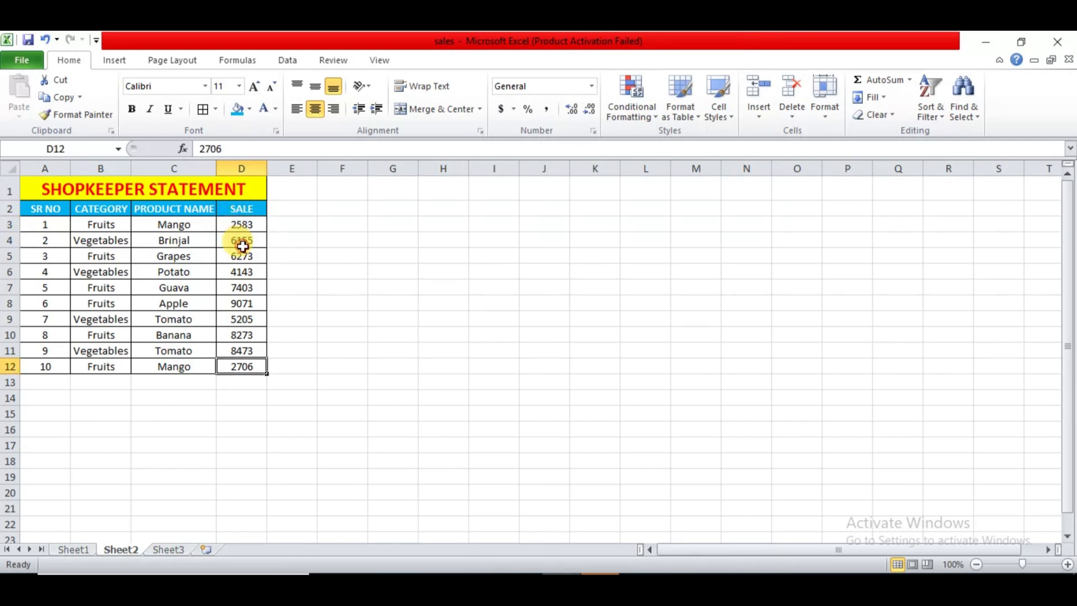
pyautogui.click(240, 272)
pyautogui.click(239, 229)
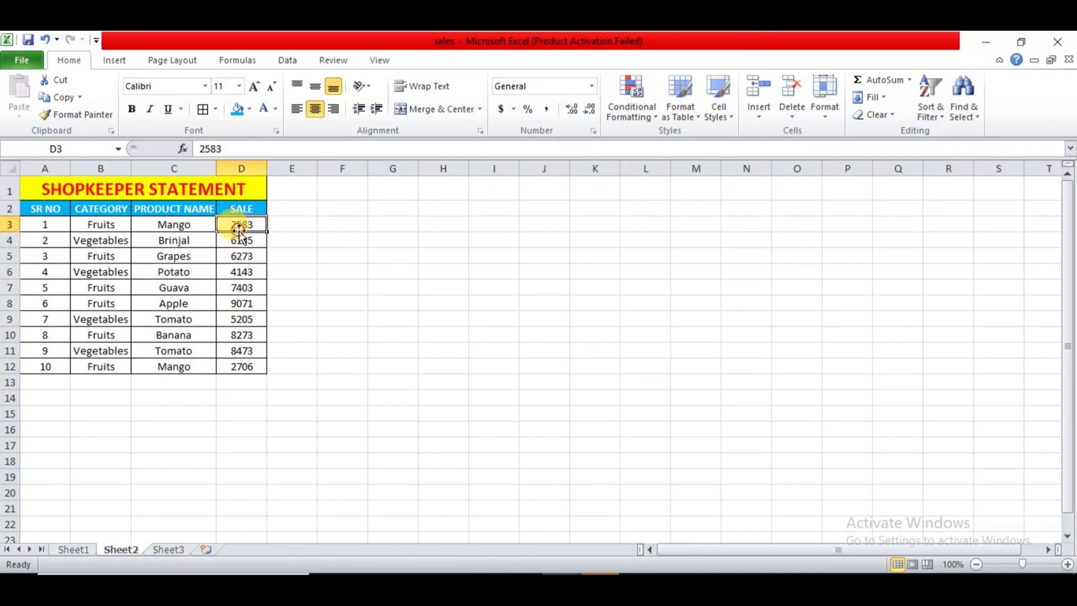
pyautogui.click(238, 321)
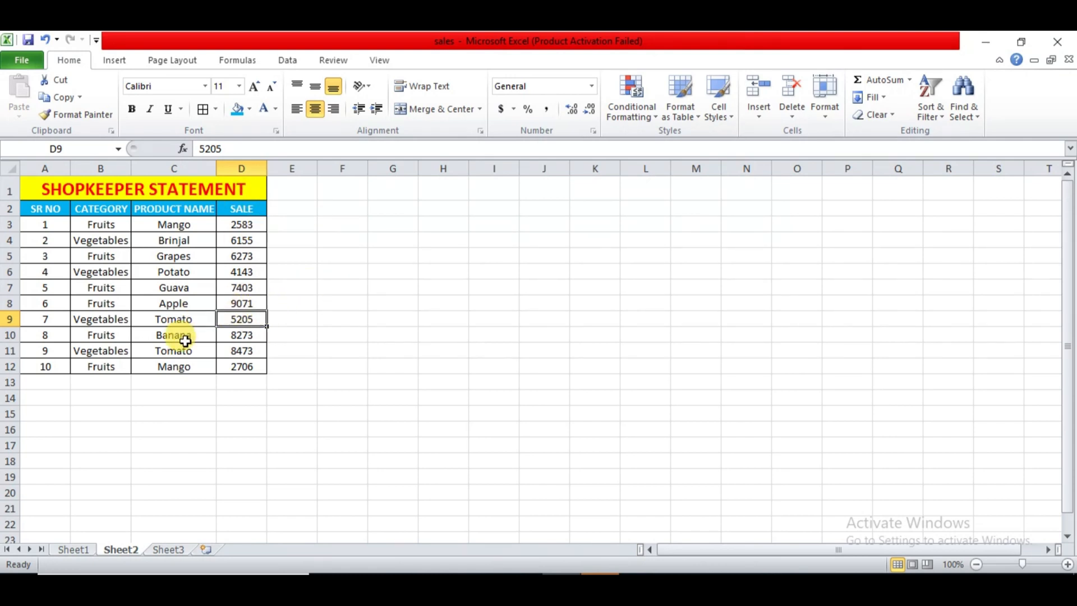
# Enter the heading "sumif" in cell A14 below the table.
pyautogui.click(45, 386)
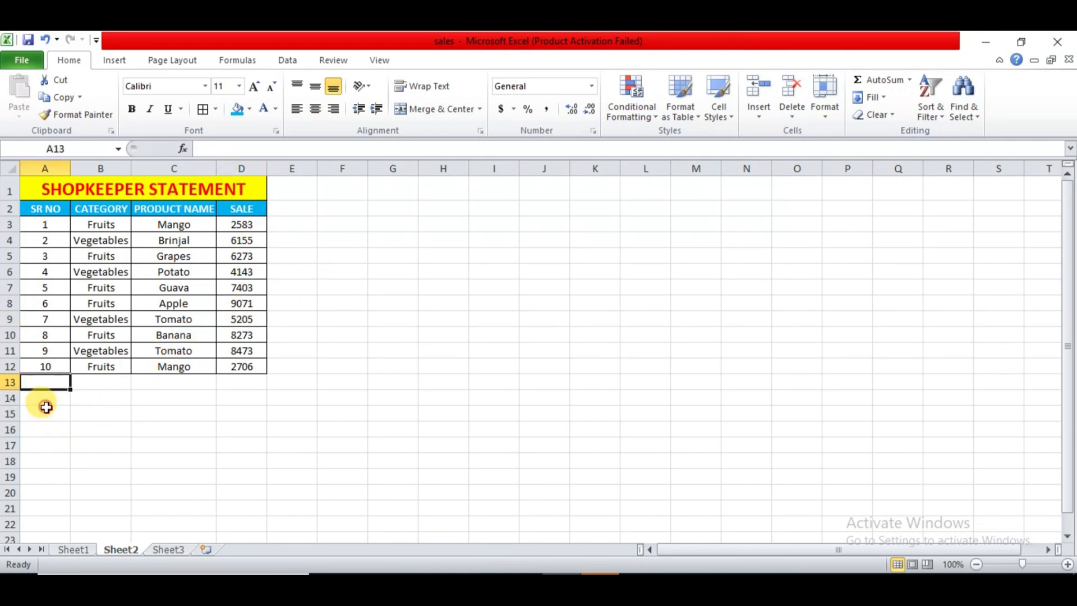
pyautogui.click(44, 416)
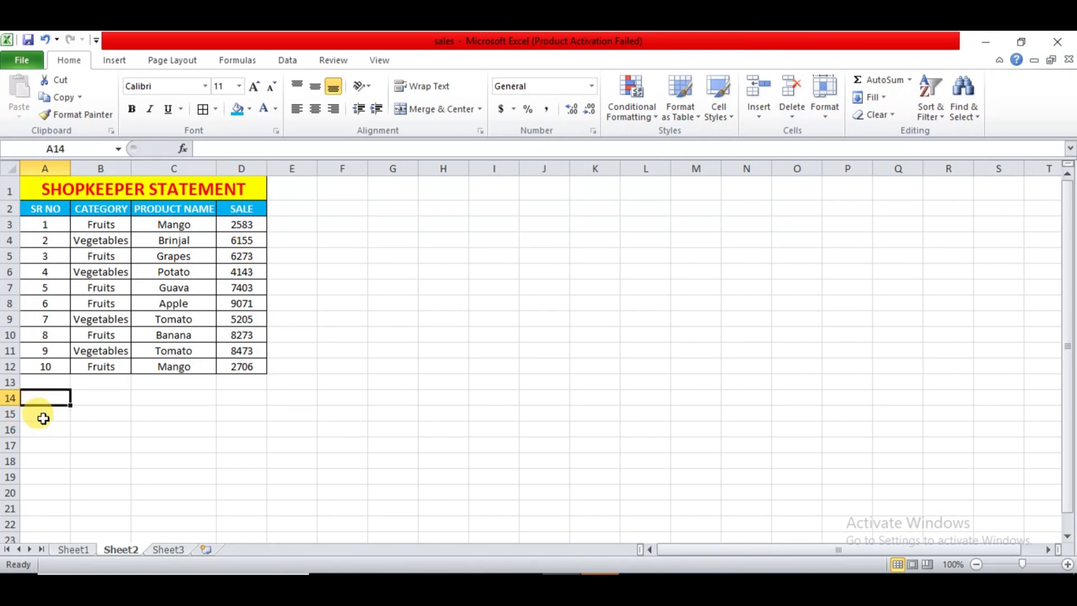
pyautogui.write('sumif')
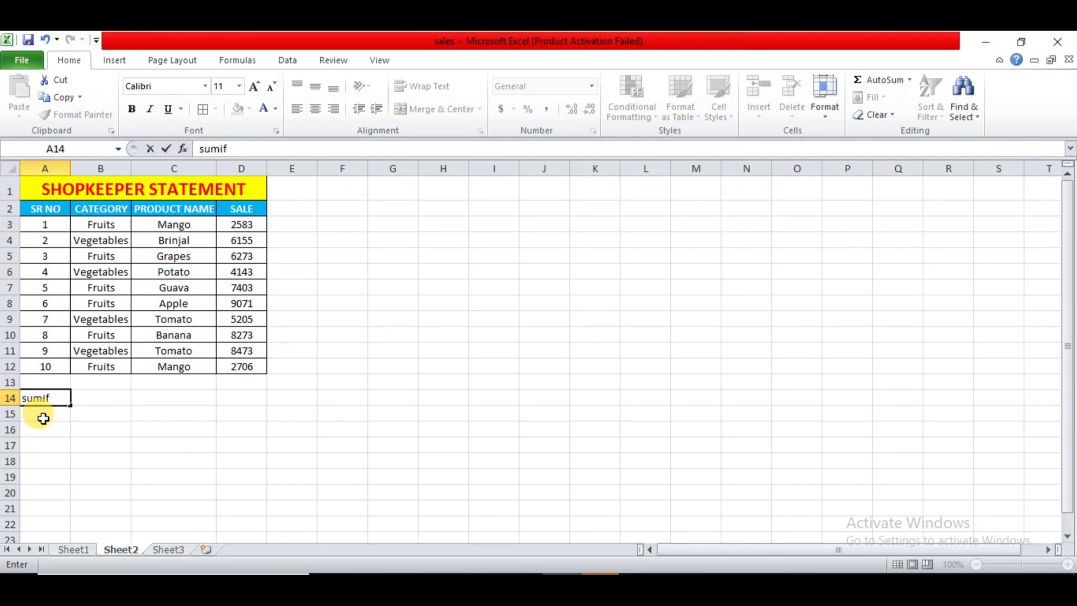
pyautogui.press('Return')
# Merge and center the "sumif" heading across cells A14 to D14.
pyautogui.press('Up')
pyautogui.hotkey('shift', 'Right')
pyautogui.hotkey('shift', 'Right')
pyautogui.hotkey('shift', 'Right')
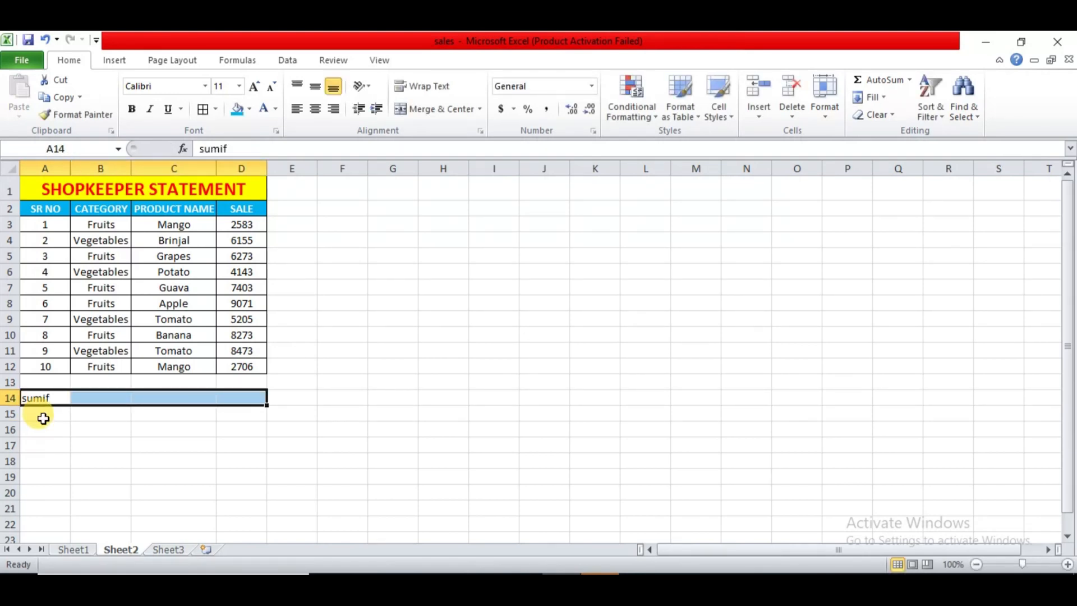
pyautogui.press('alt')
pyautogui.press('h')
pyautogui.press('m')
pyautogui.press('c')
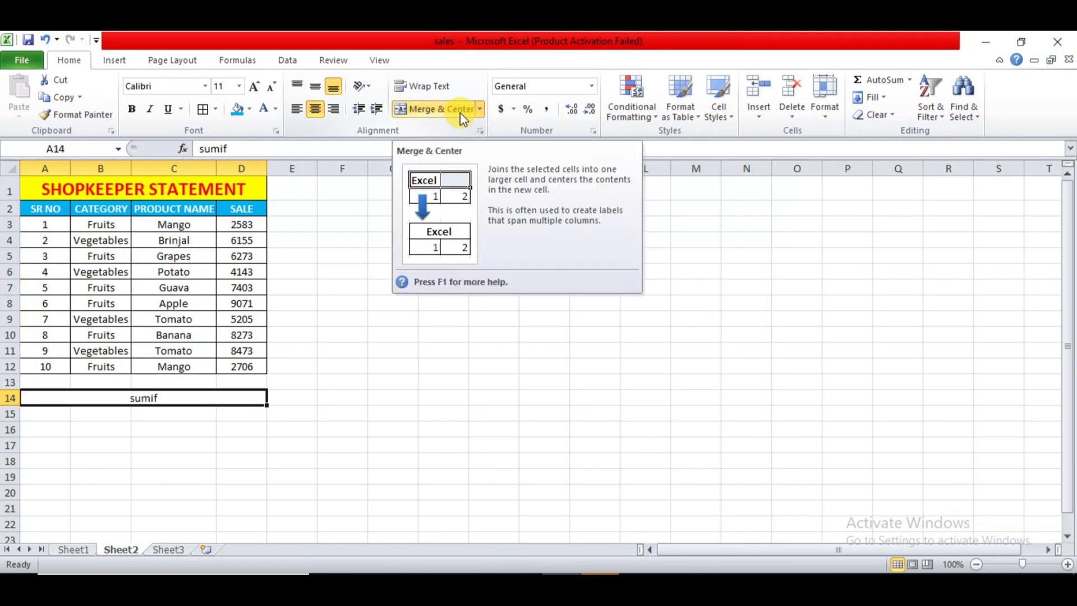
# Increase the font size of the merged "sumif" heading to 20.
pyautogui.click(254, 88)
pyautogui.click(254, 87)
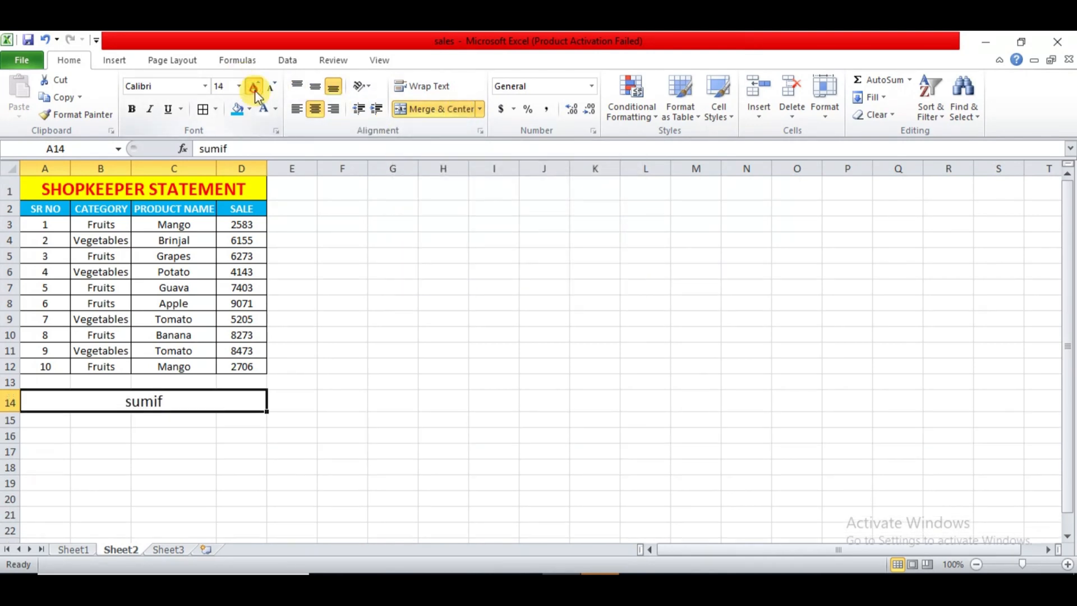
pyautogui.click(254, 87)
pyautogui.click(254, 88)
pyautogui.click(254, 88)
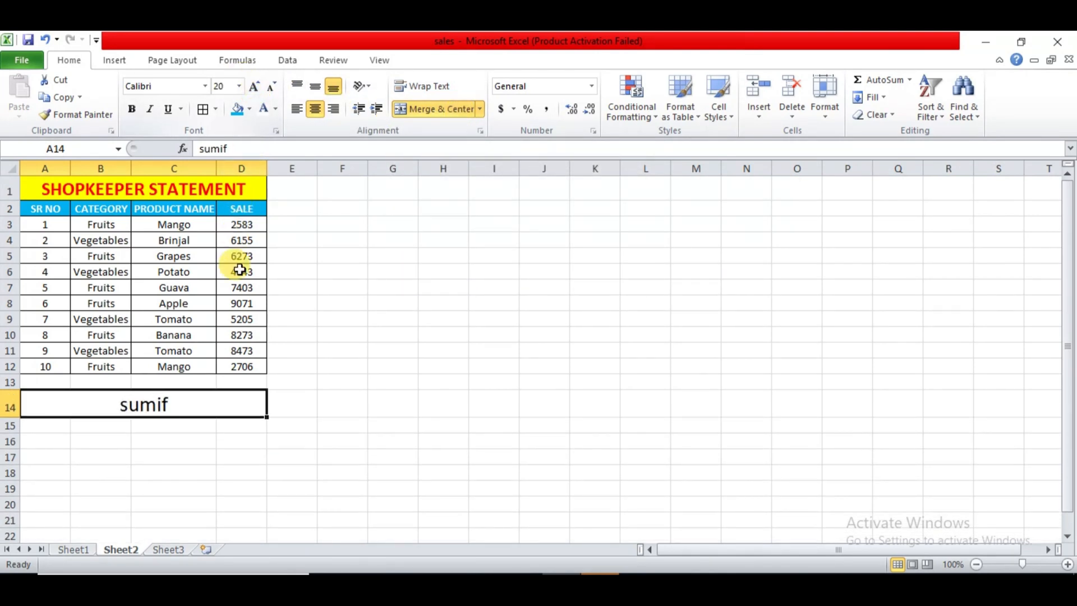
pyautogui.click(120, 442)
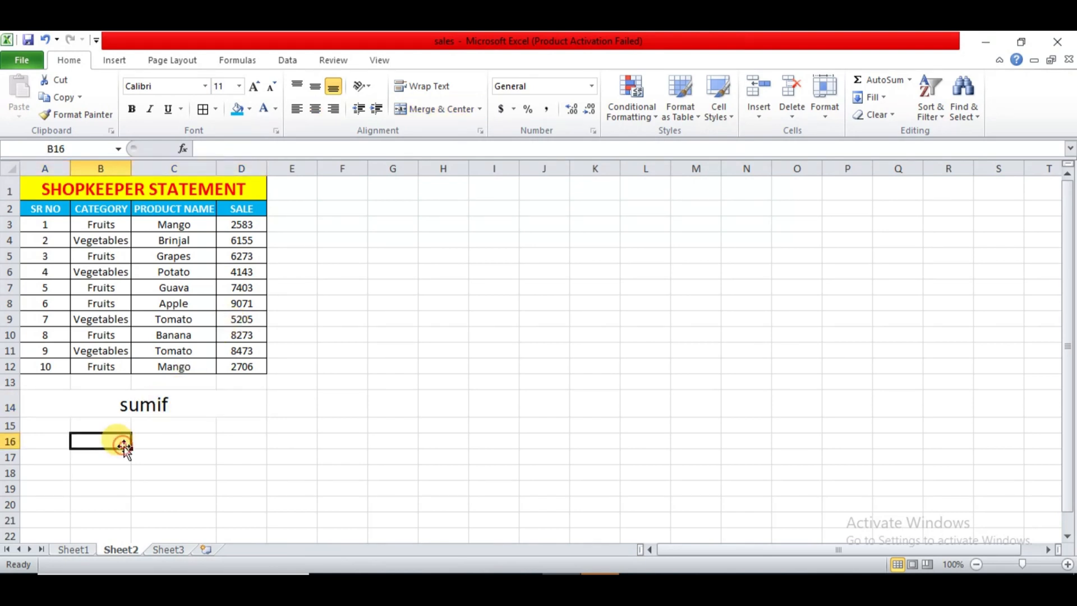
pyautogui.click(99, 409)
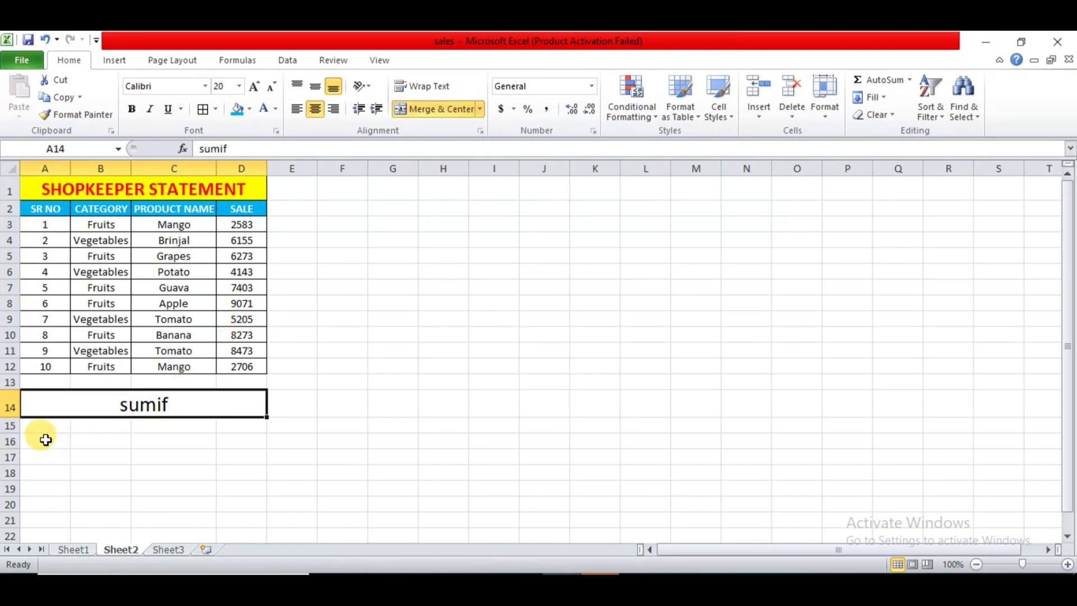
# Enter the label "total sale of fruits" in cell A16 below the sumif heading.
pyautogui.click(44, 441)
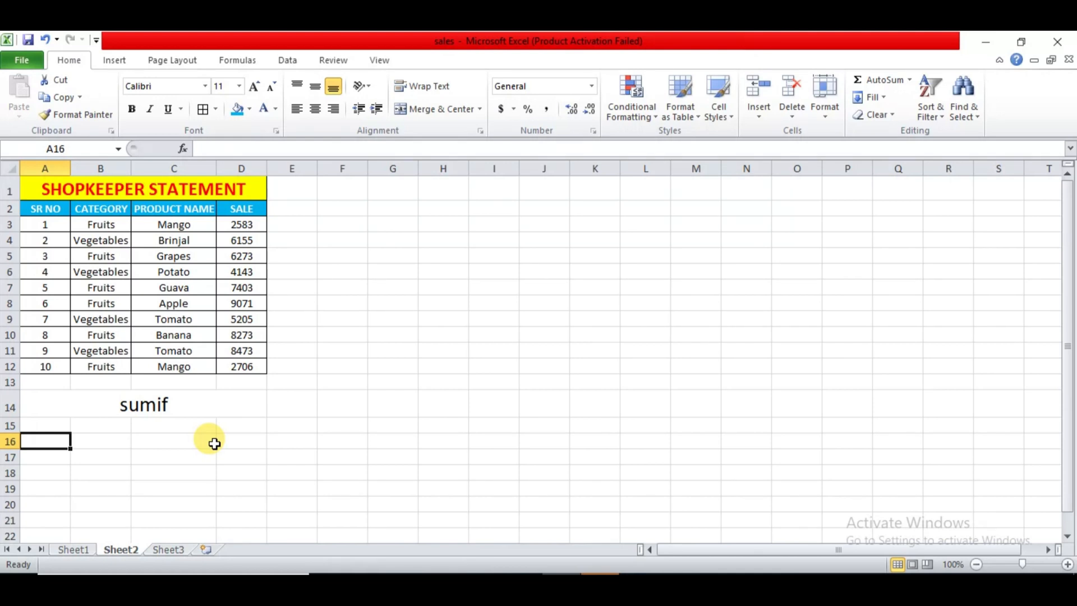
pyautogui.write('total')
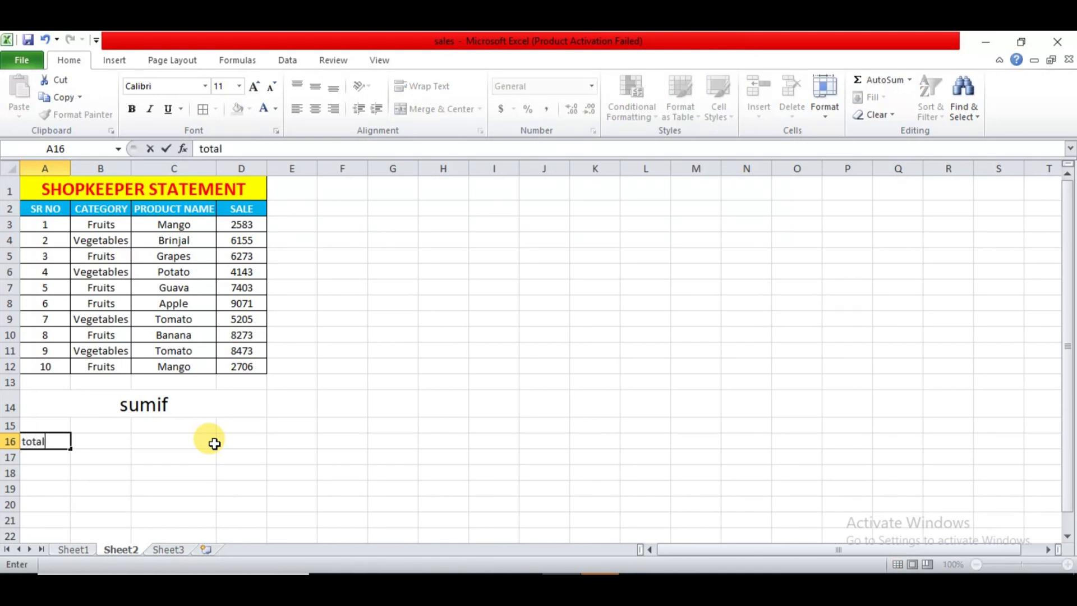
pyautogui.write(' sale of fruits')
pyautogui.press('Return')
# Enter the label "total sale of vegetable" in cell A17.
pyautogui.write('total sale')
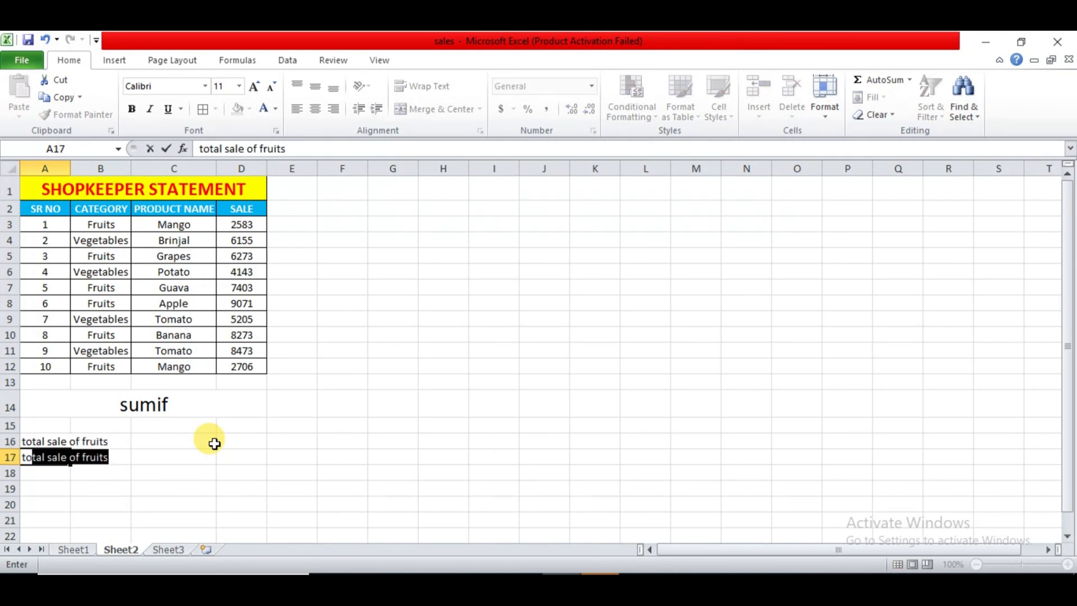
pyautogui.write(' sof')
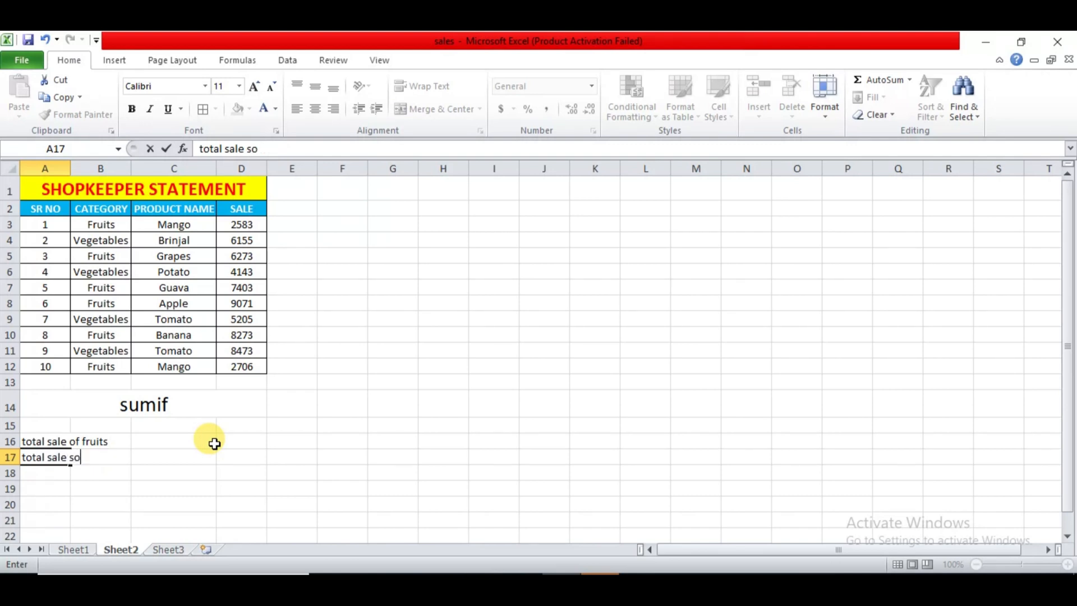
pyautogui.press('BackSpace')
pyautogui.press('BackSpace')
pyautogui.write('ale')
pyautogui.press('BackSpace')
pyautogui.press('BackSpace')
pyautogui.press('BackSpace')
pyautogui.press('BackSpace')
pyautogui.press('BackSpace')
pyautogui.write('of vegetable')
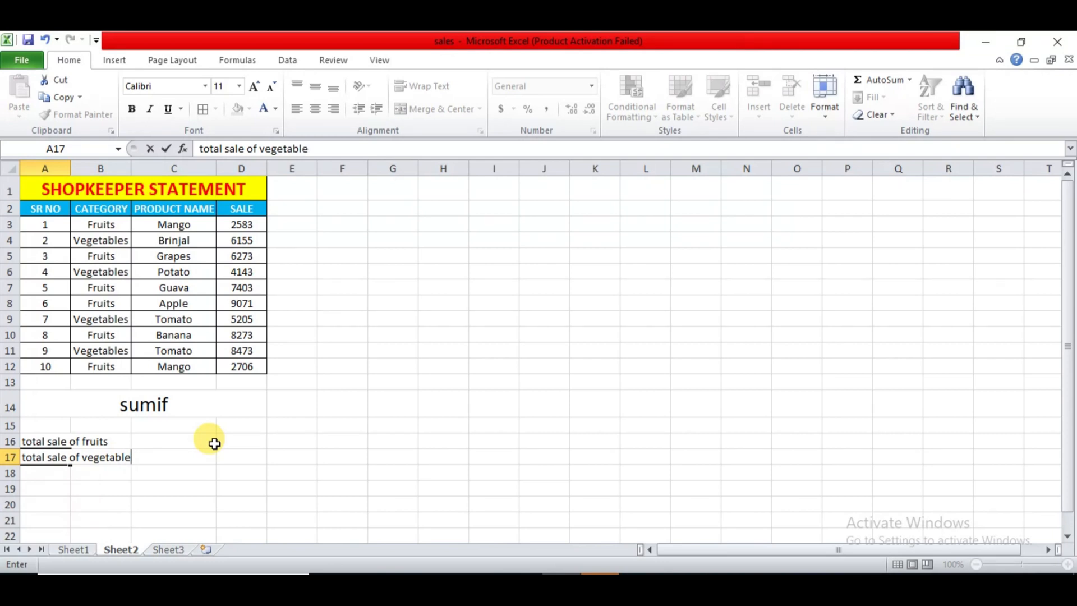
pyautogui.press('Return')
# Enter the label "total sale of mango" in cell A18.
pyautogui.write('t')
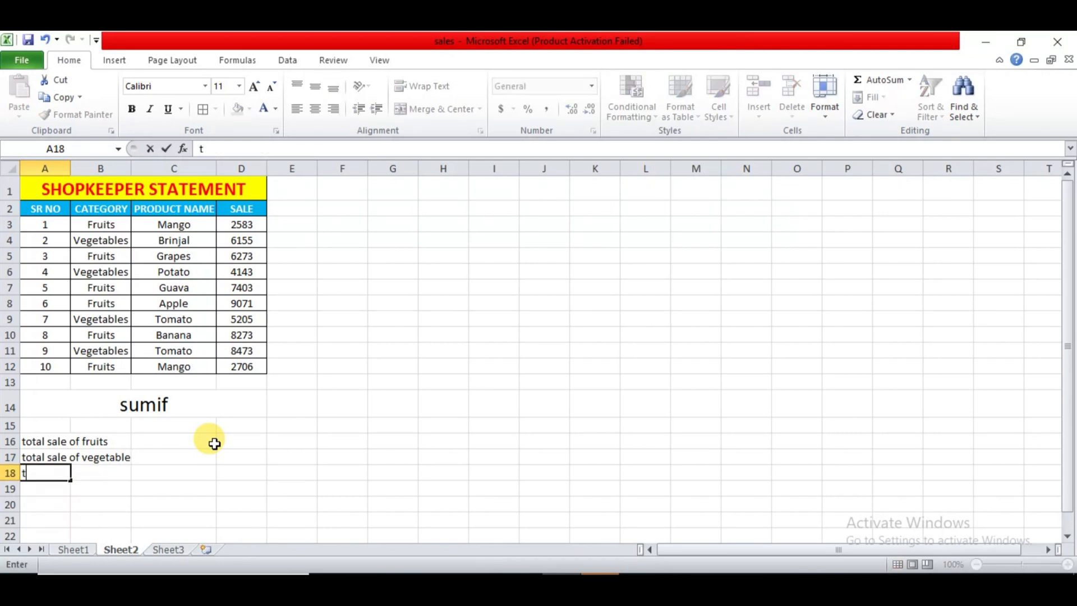
pyautogui.write('otal sale of mango')
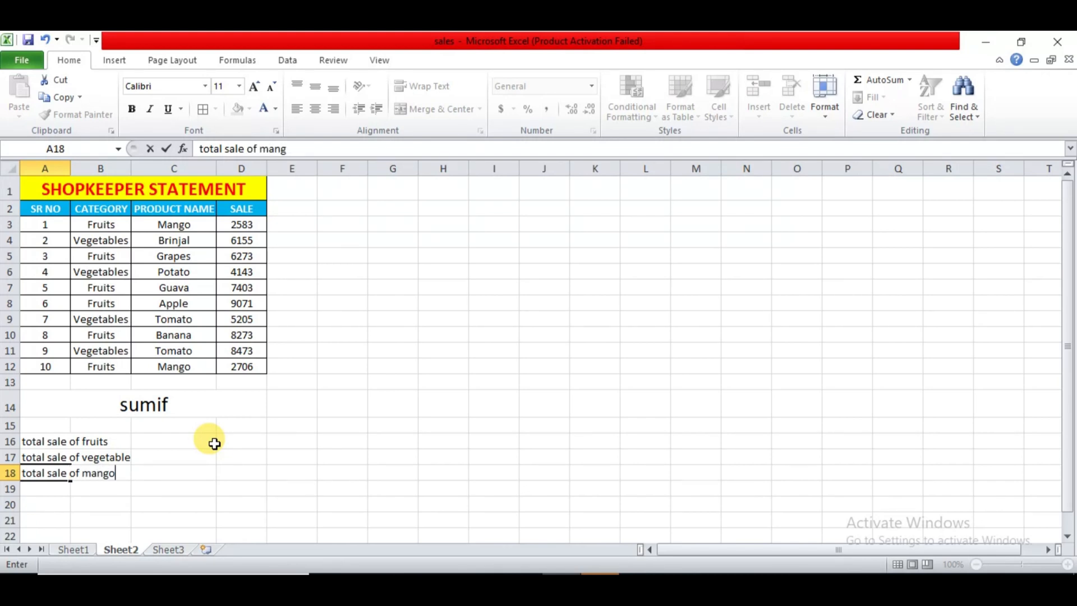
pyautogui.press('Return')
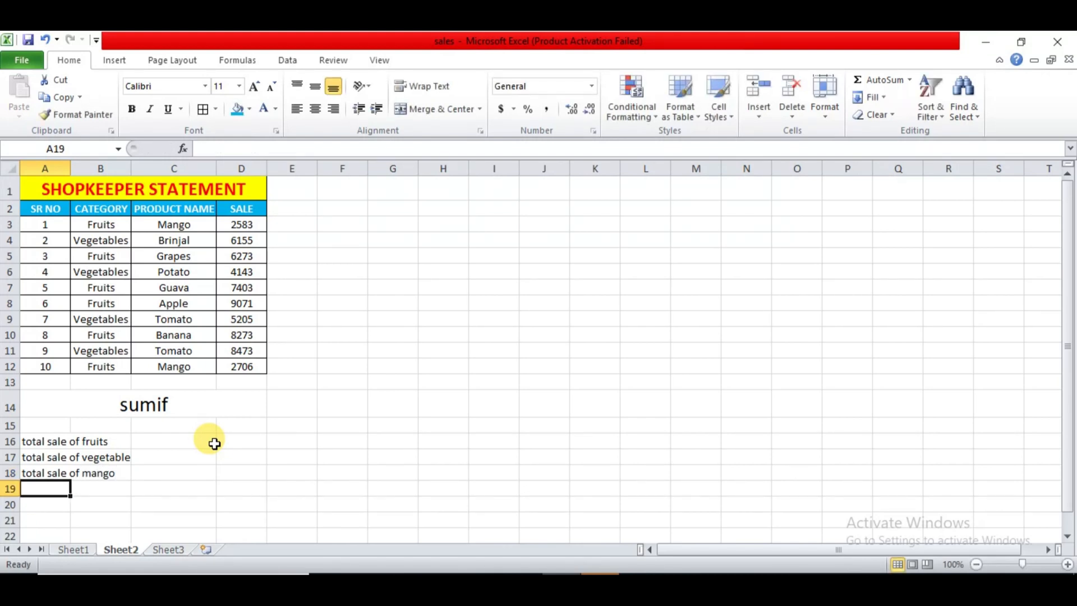
# Enter the label "total sale of totamo" in cell A19.
pyautogui.write('total as')
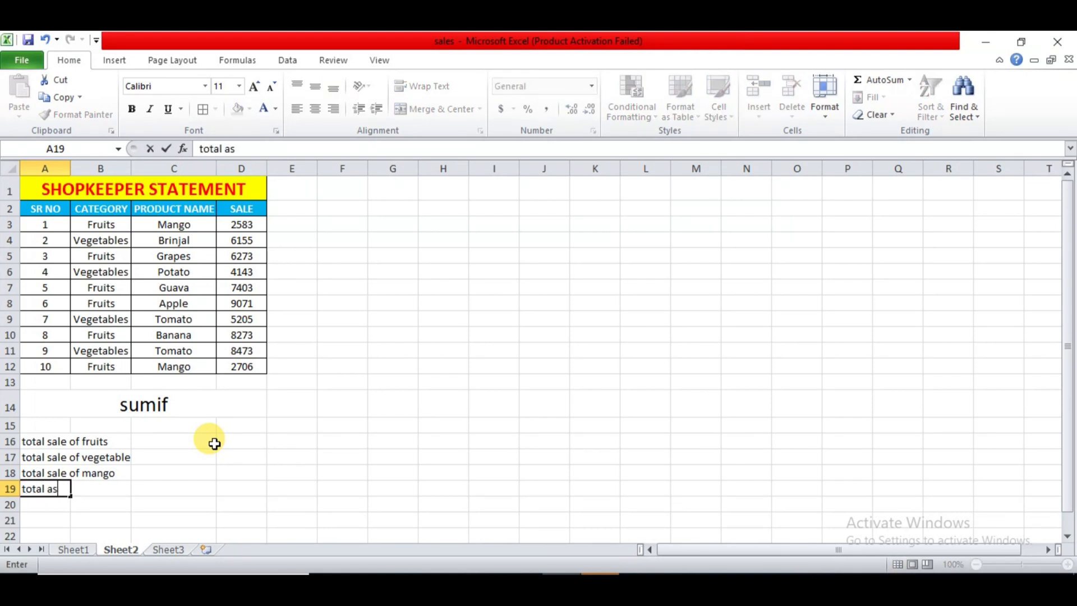
pyautogui.press('BackSpace')
pyautogui.press('BackSpace')
pyautogui.write('sale og totamo')
pyautogui.press('Return')
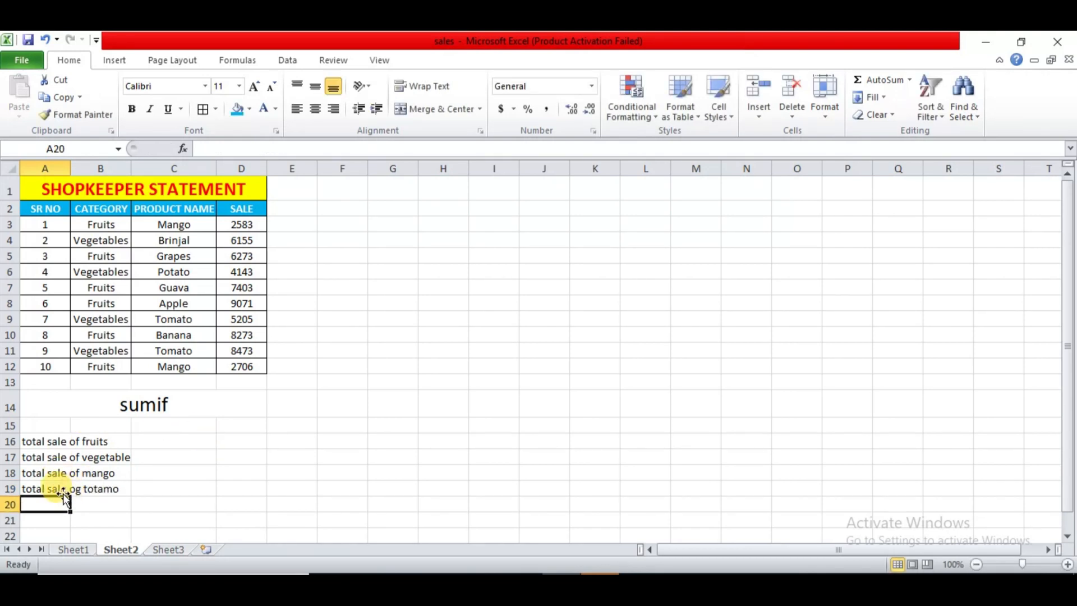
pyautogui.doubleClick(54, 493)
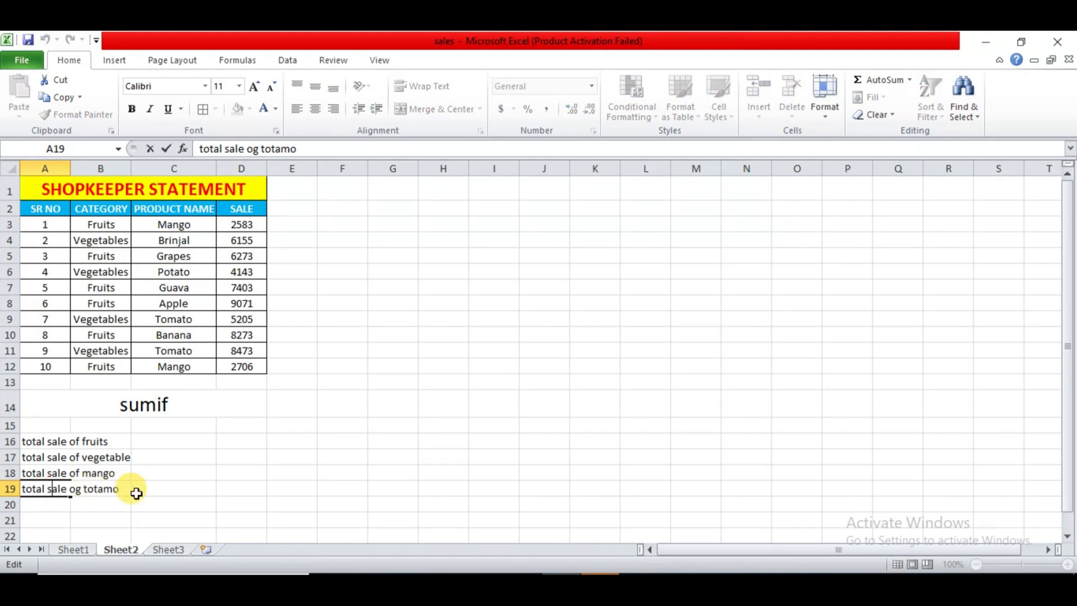
pyautogui.press('BackSpace')
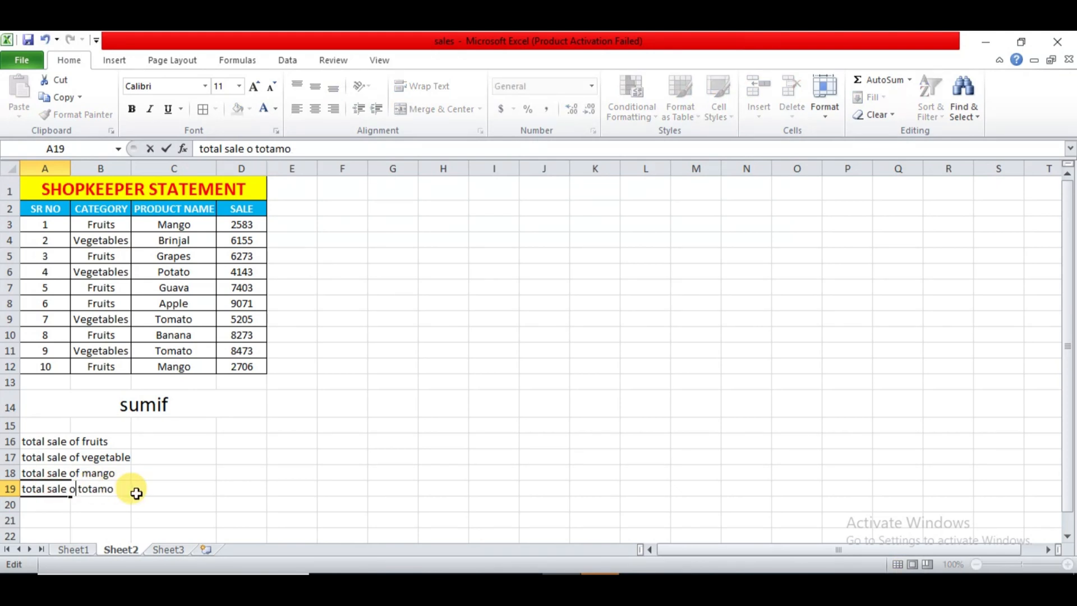
pyautogui.write('f')
pyautogui.press('Return')
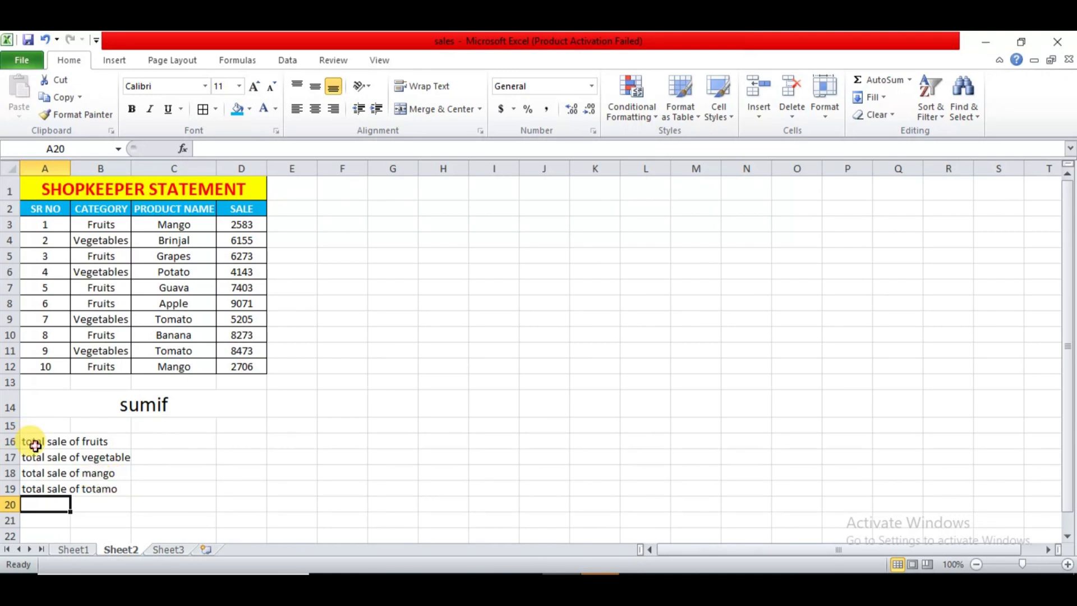
# Merge and center the fruits label across A16:B16 and the vegetable label across A17:B17.
pyautogui.moveTo(35, 446); pyautogui.dragTo(108, 441)
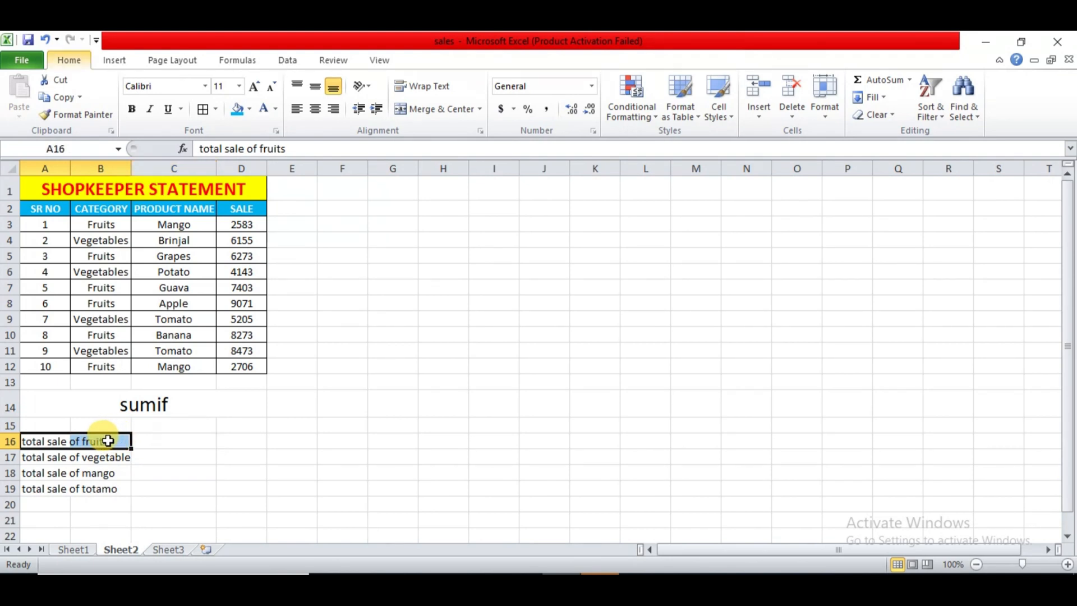
pyautogui.hotkey('alt', 'h')
pyautogui.press('m')
pyautogui.press('c')
pyautogui.press('Down')
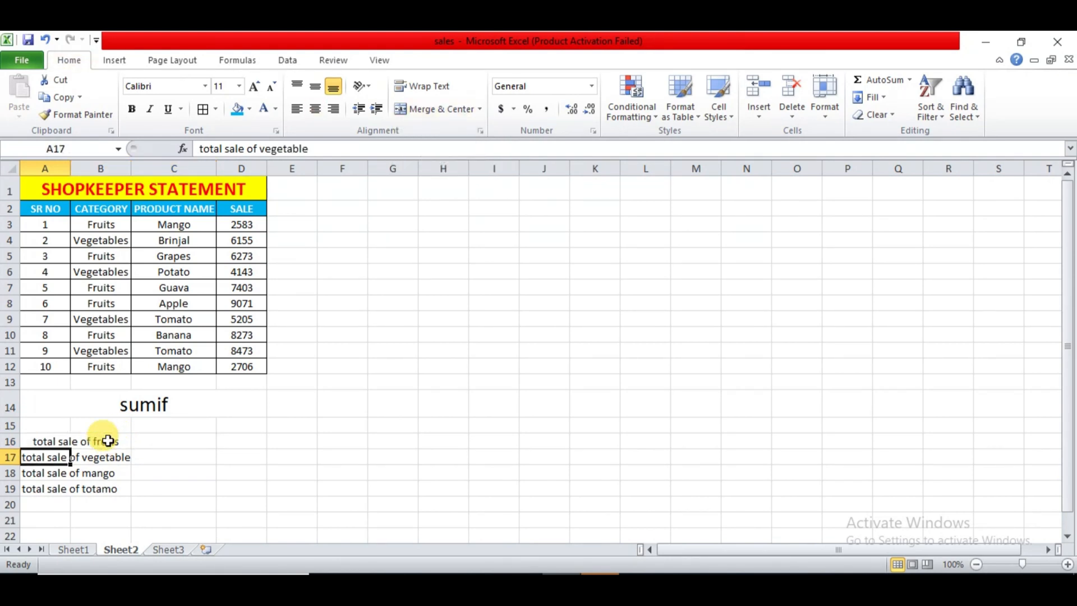
pyautogui.hotkey('shift', 'Right')
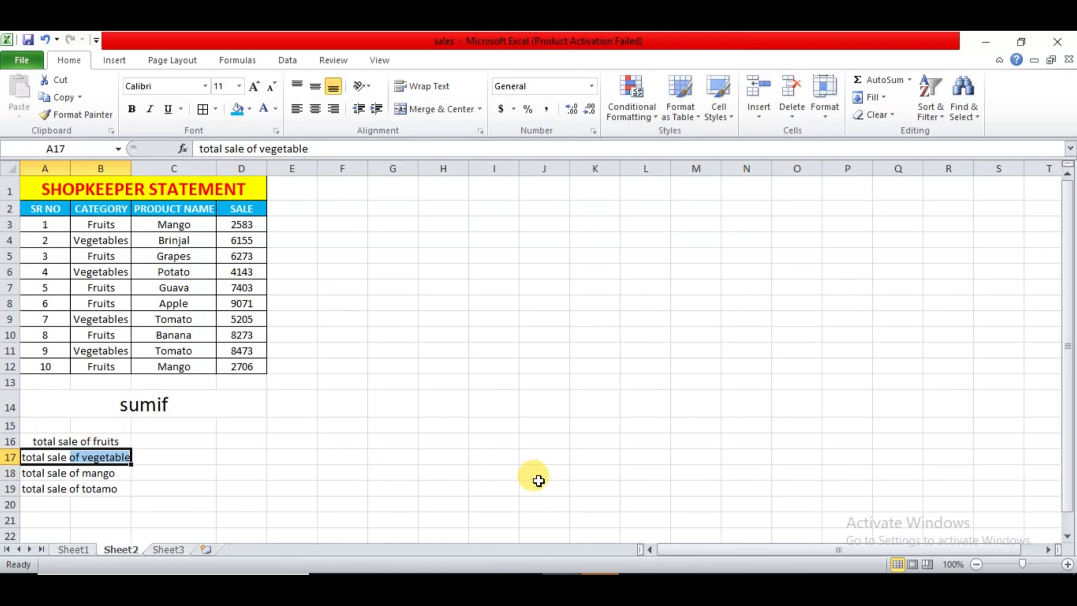
pyautogui.hotkey('alt', 'h')
pyautogui.press('m')
pyautogui.press('c')
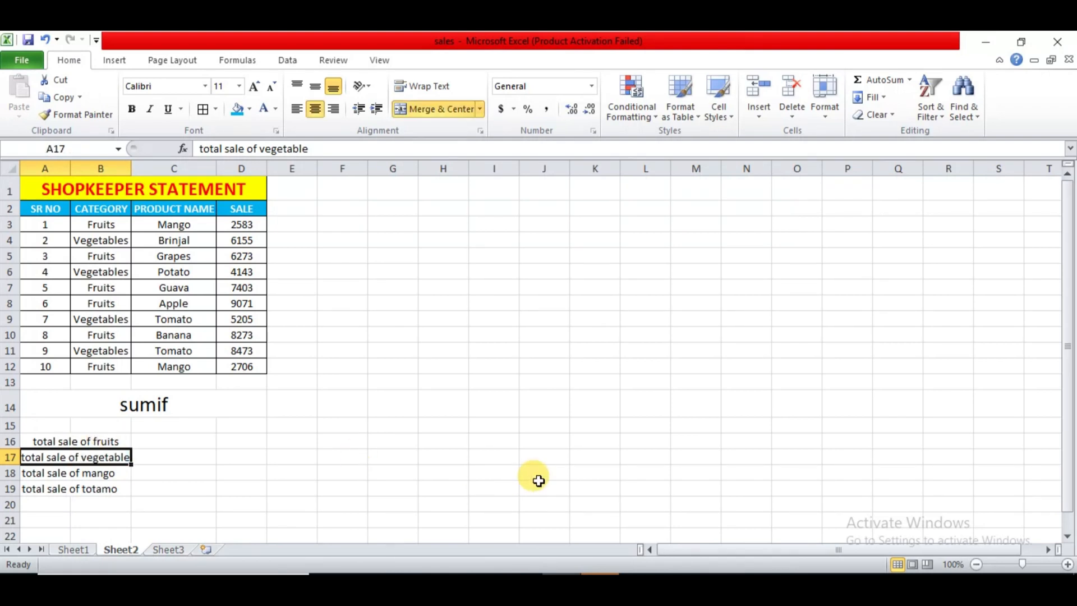
# Merge and center the mango label across A18:B18 and the totamo label across A19:B19.
pyautogui.press('Down')
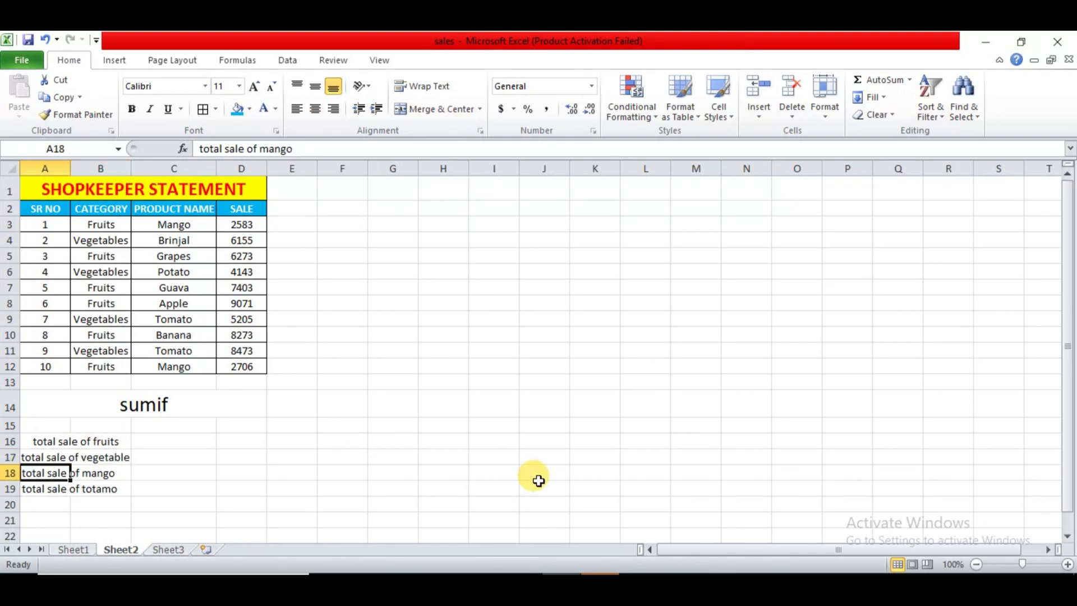
pyautogui.hotkey('shift', 'Right')
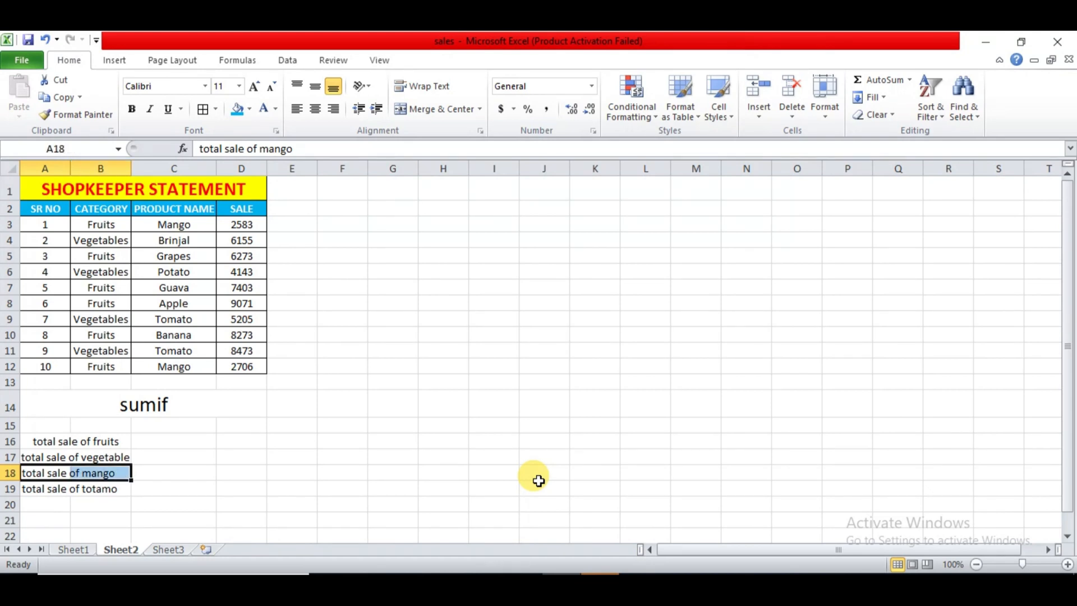
pyautogui.hotkey('alt', 'h')
pyautogui.press('m')
pyautogui.press('c')
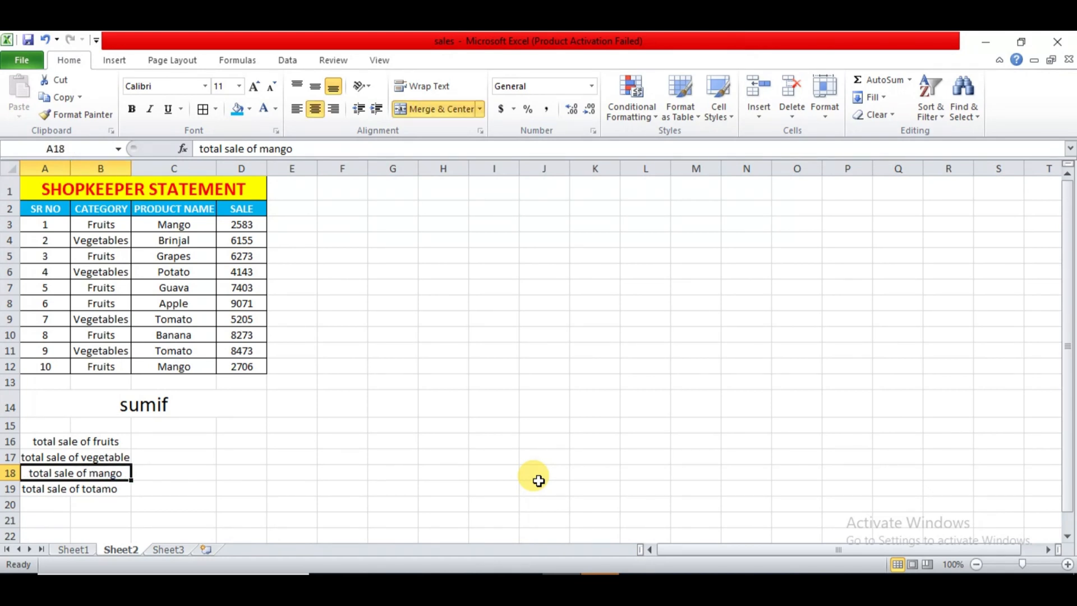
pyautogui.press('Down')
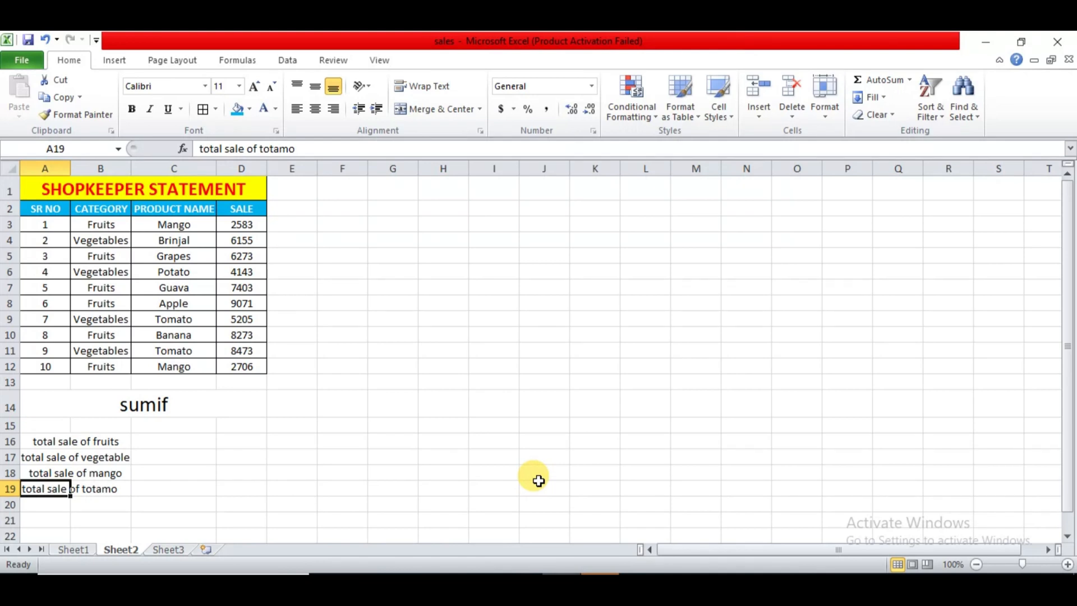
pyautogui.hotkey('shift', 'Right')
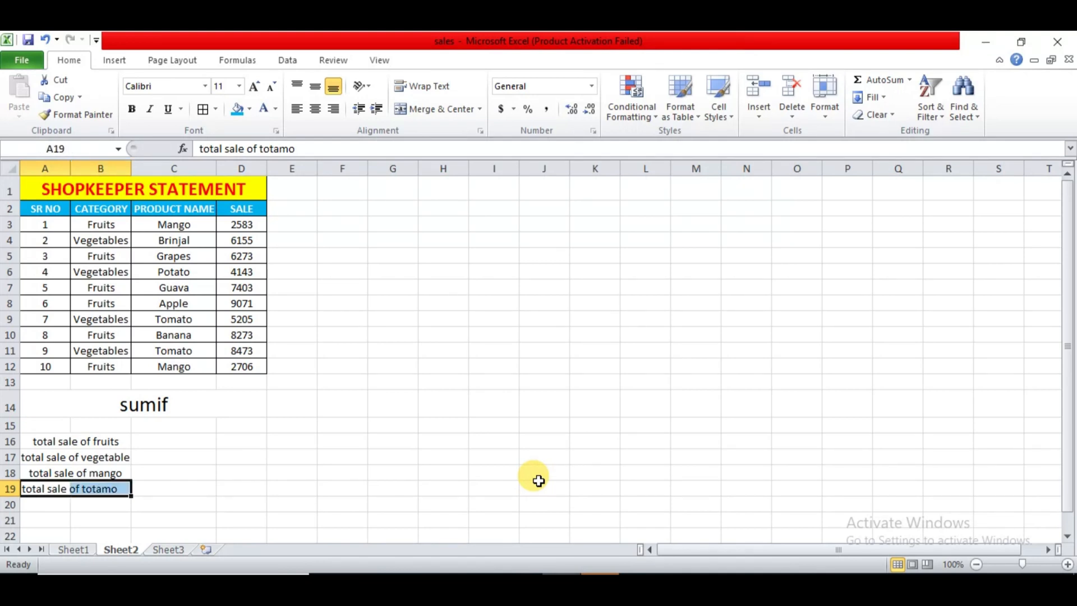
pyautogui.hotkey('alt', 'h')
pyautogui.press('m')
pyautogui.press('c')
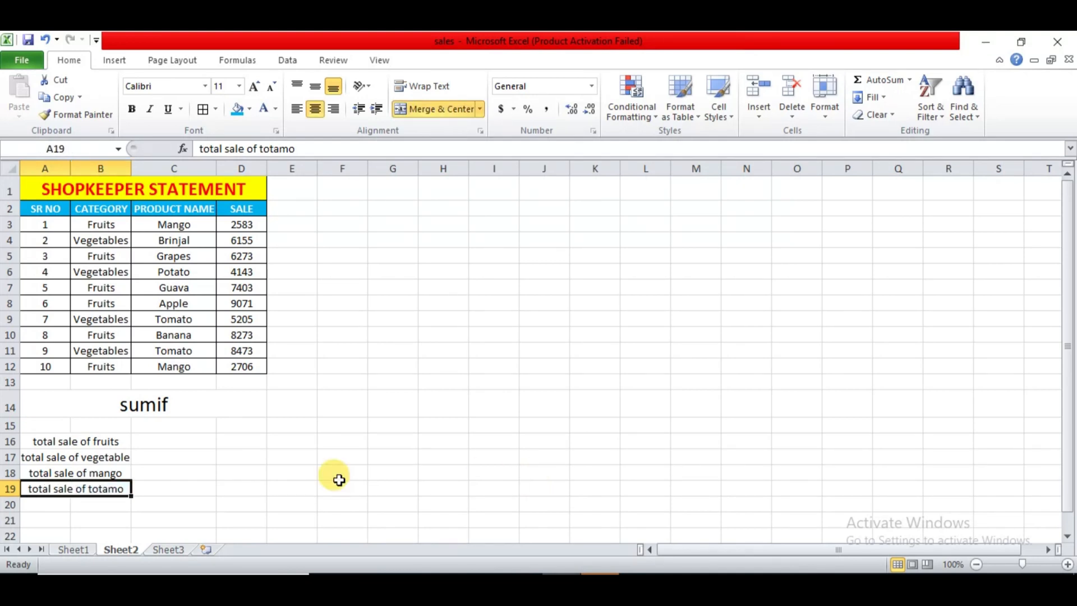
# Extend the four total sale labels over column C by merging each row of A16:C19 across.
pyautogui.click(146, 443)
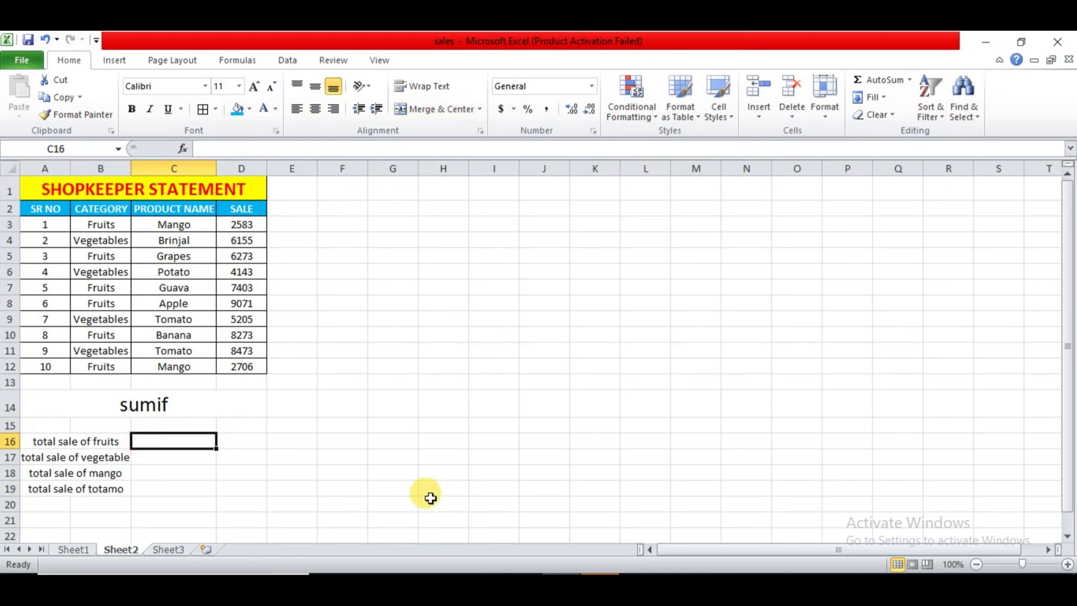
pyautogui.moveTo(86, 442); pyautogui.dragTo(153, 490)
pyautogui.press('alt')
pyautogui.press('h')
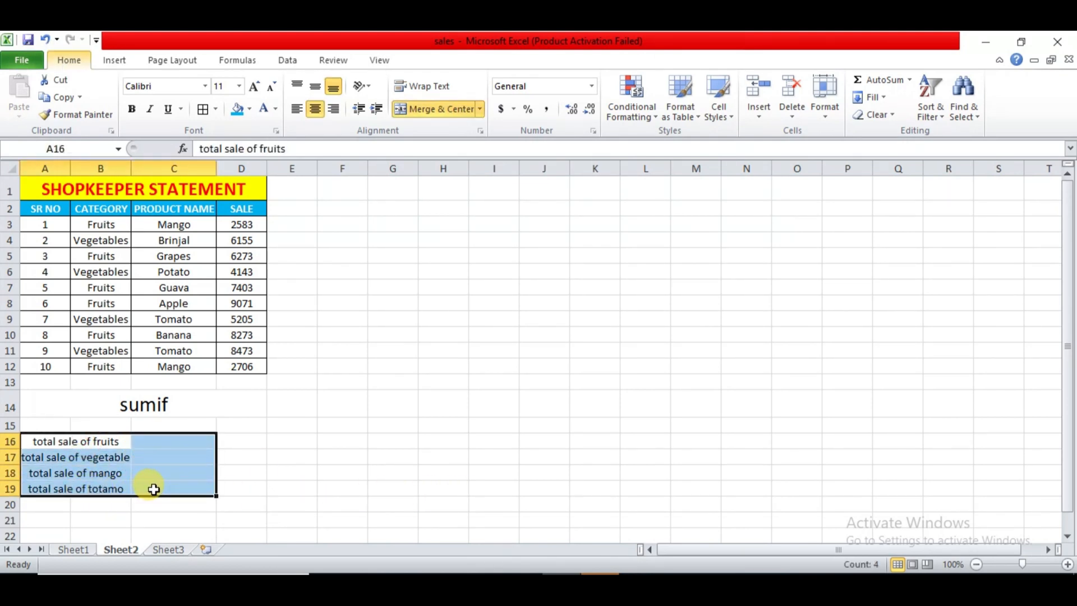
pyautogui.press('m')
pyautogui.press('a')
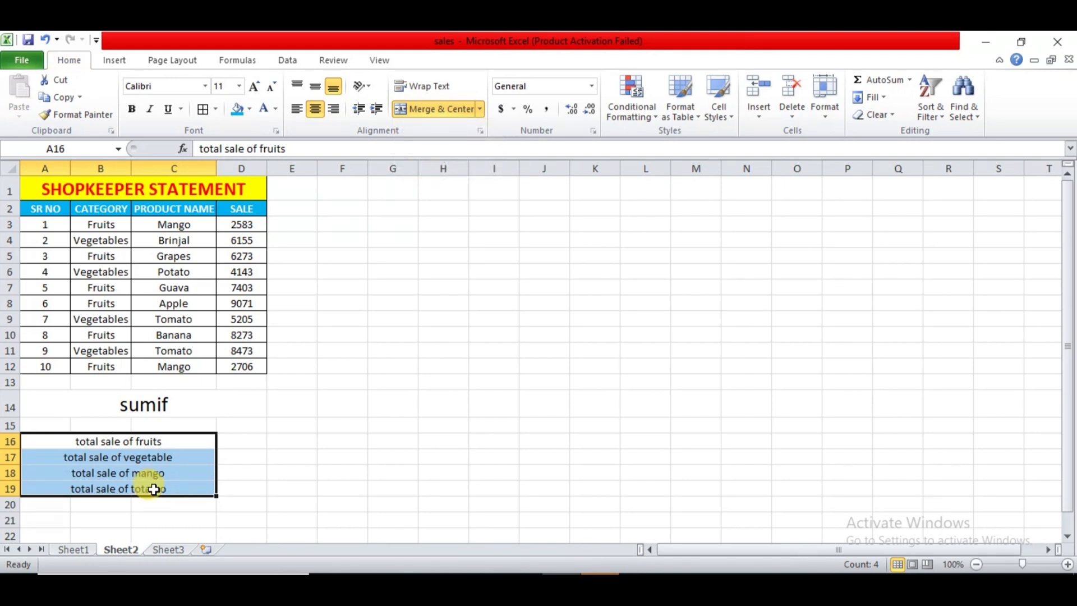
pyautogui.click(227, 455)
# Apply all borders to the merged label cells in A16:C19.
pyautogui.click(90, 446)
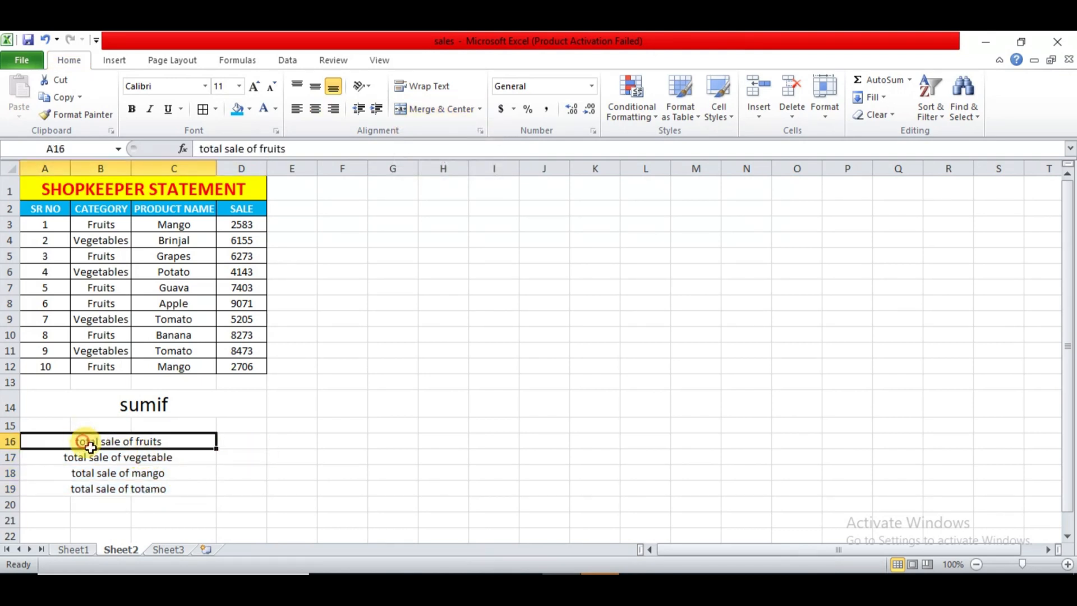
pyautogui.moveTo(90, 446); pyautogui.dragTo(137, 486)
pyautogui.press('alt')
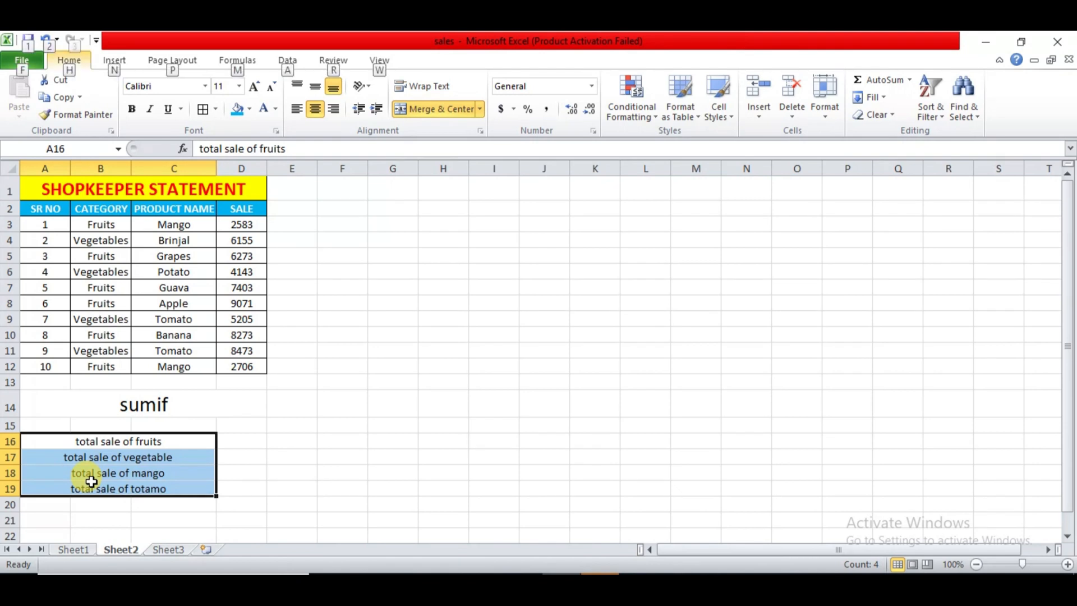
pyautogui.press('alt')
pyautogui.click(269, 456)
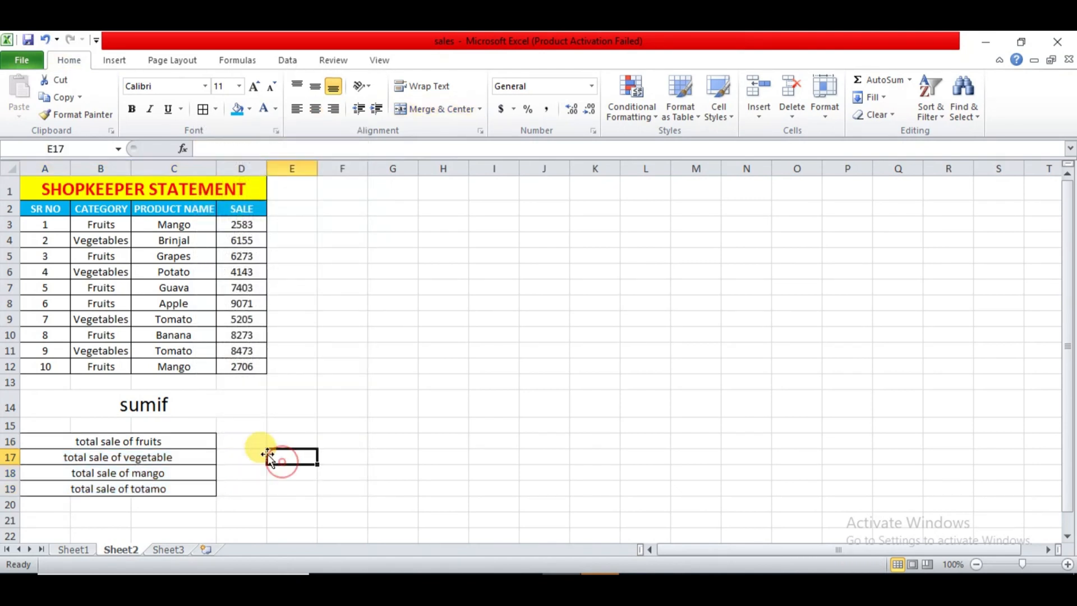
# Apply all borders to the empty result cells D16:D19 beside the labels.
pyautogui.moveTo(228, 441); pyautogui.dragTo(236, 489)
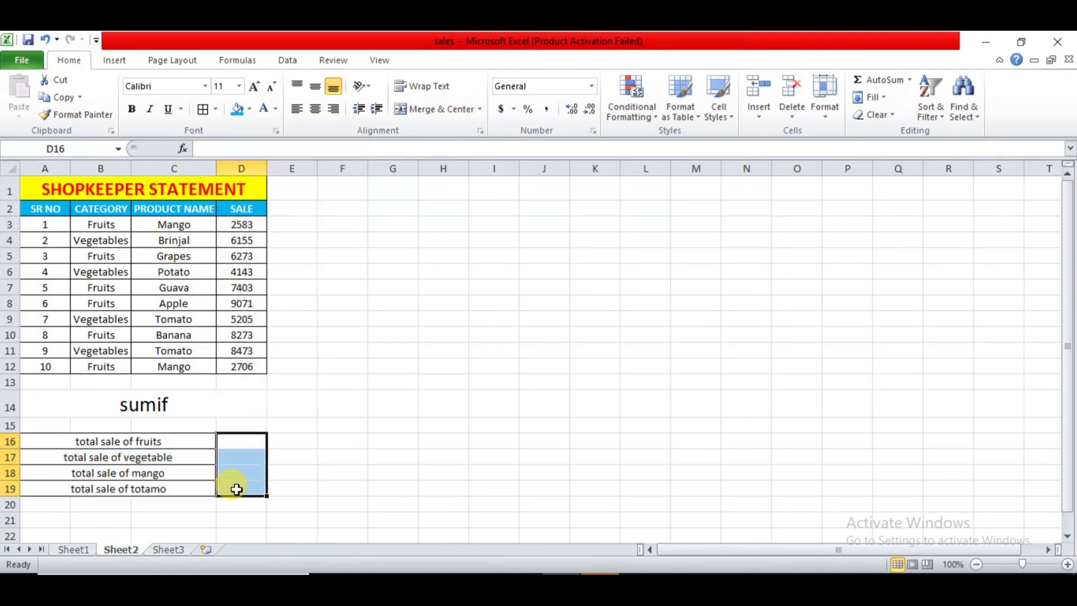
pyautogui.press('alt')
pyautogui.press('h')
pyautogui.press('b')
pyautogui.press('a')
pyautogui.click(320, 453)
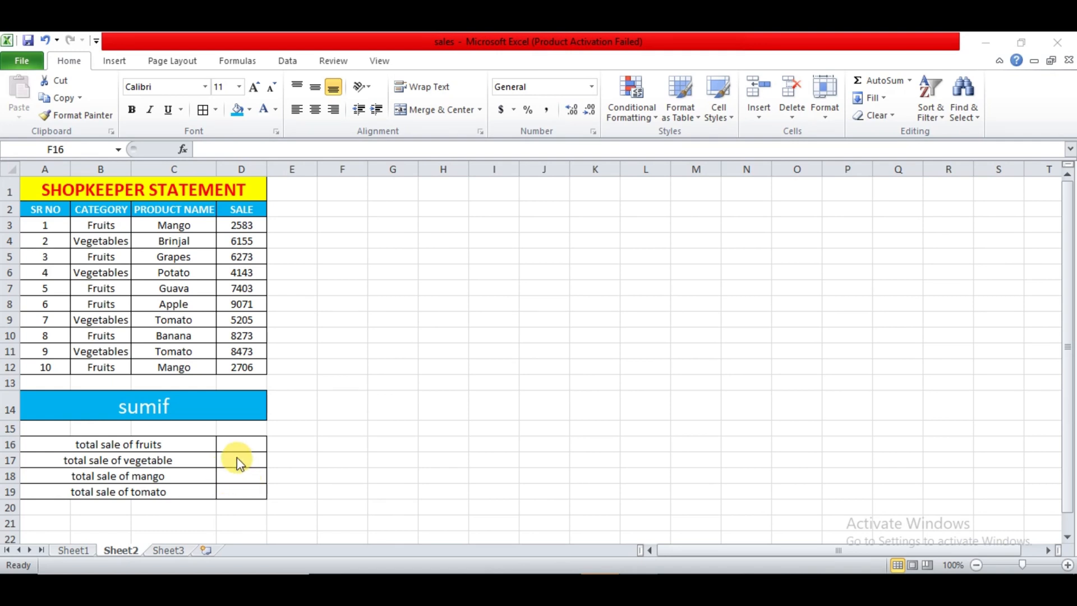
# Examine the category entries and matching sale values for the fruit rows, and the empty fruit total cell D16.
pyautogui.click(234, 442)
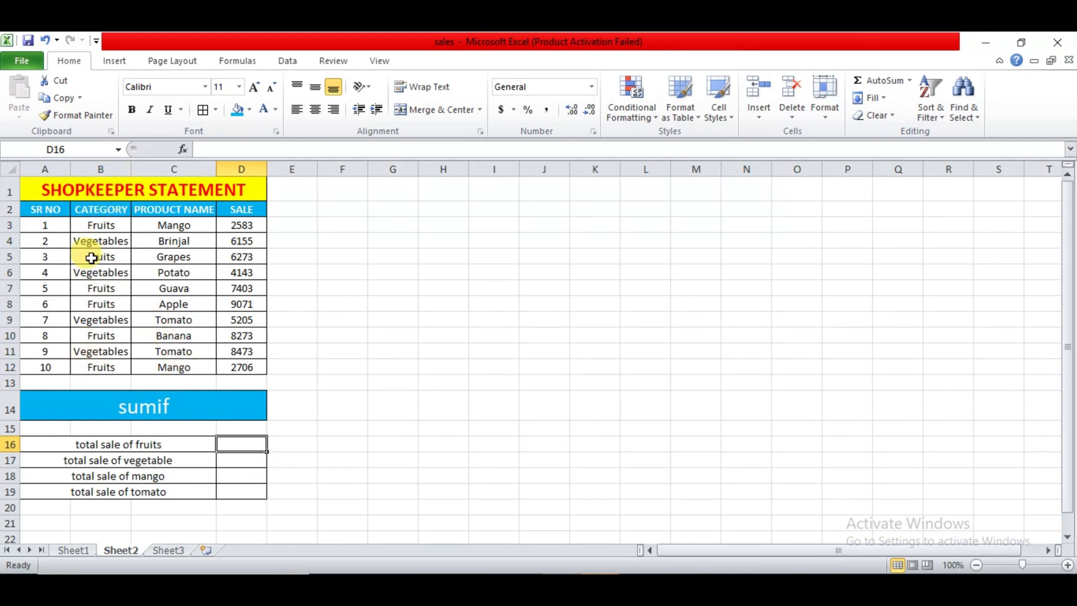
pyautogui.click(90, 228)
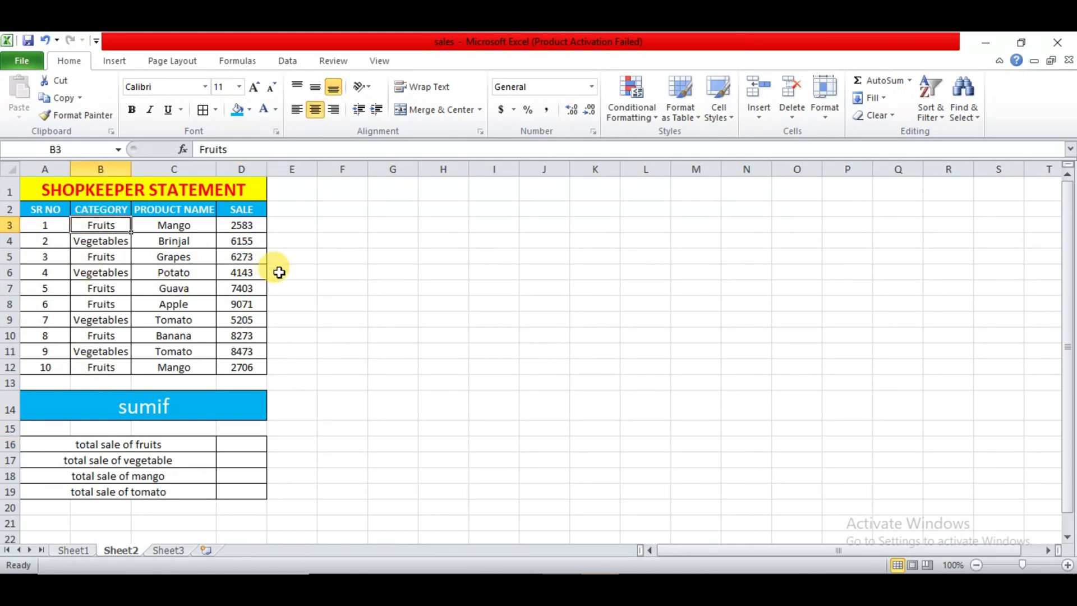
pyautogui.click(291, 285)
pyautogui.click(290, 227)
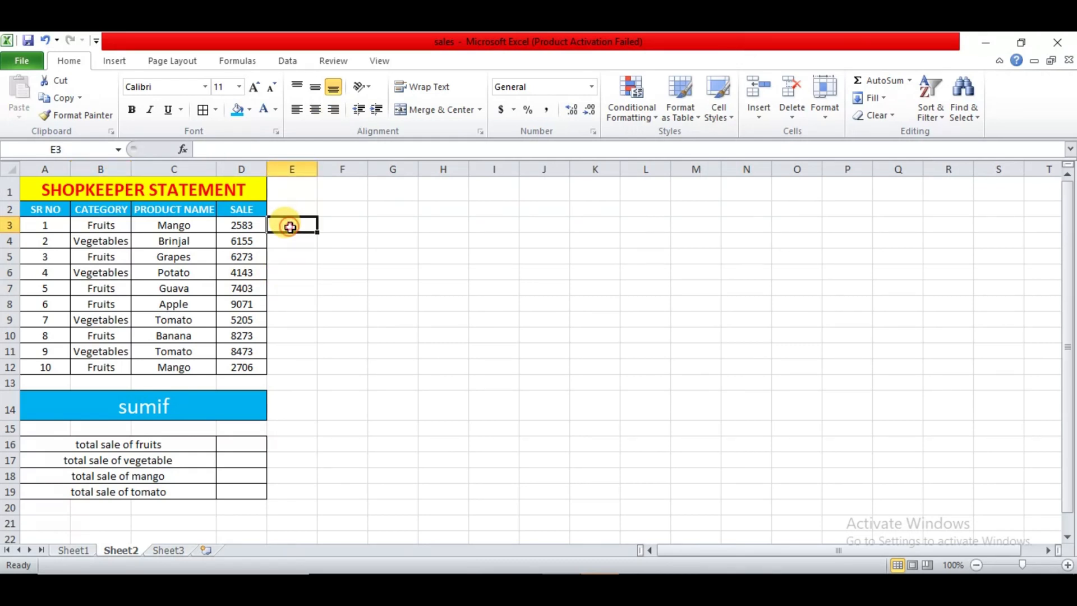
pyautogui.click(249, 227)
pyautogui.click(250, 258)
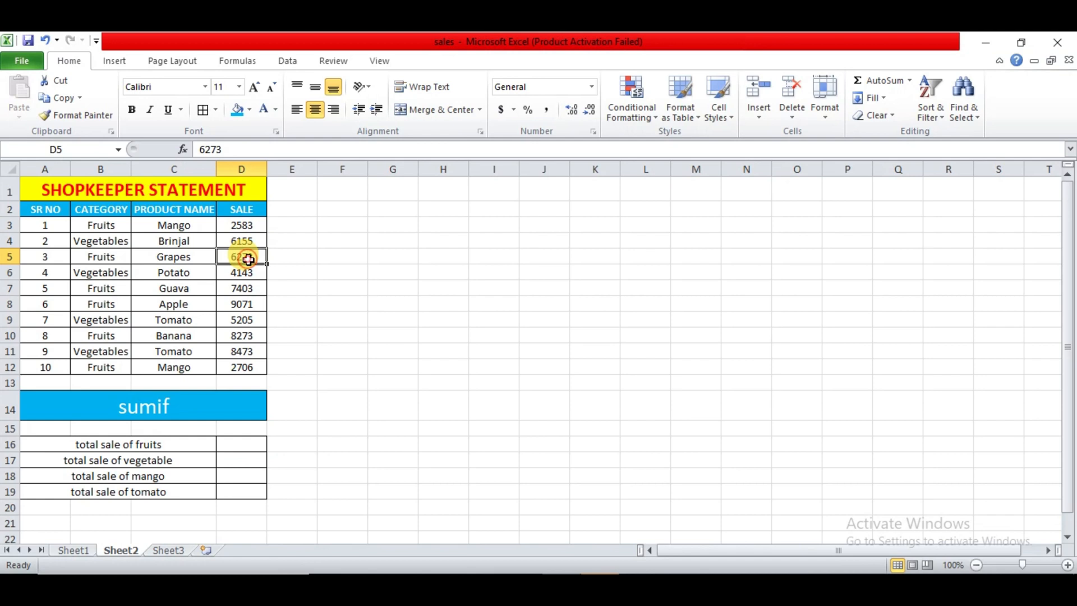
pyautogui.click(251, 292)
pyautogui.click(250, 307)
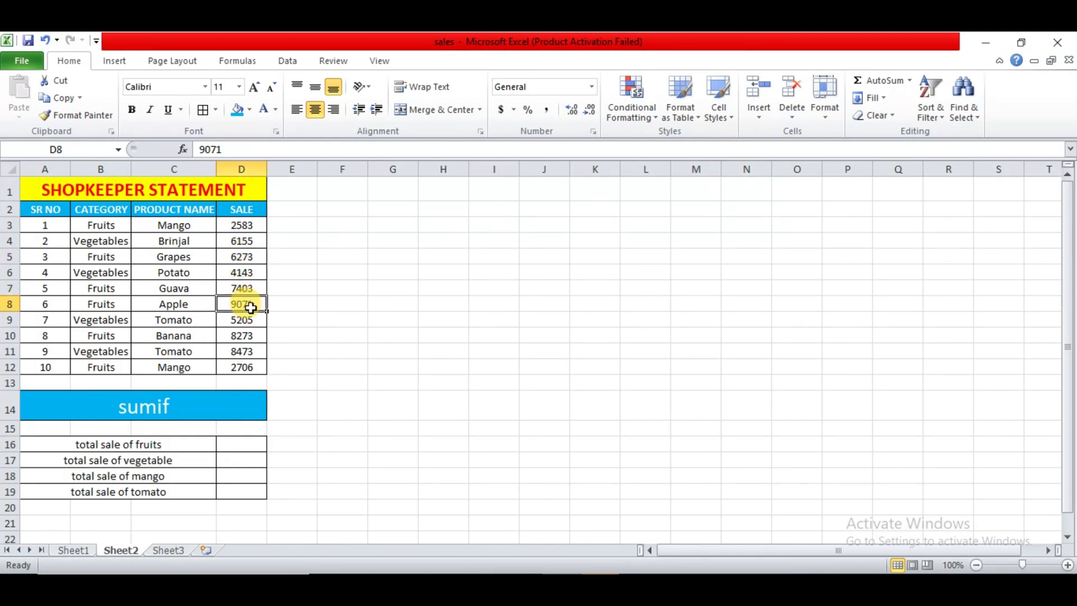
pyautogui.click(235, 444)
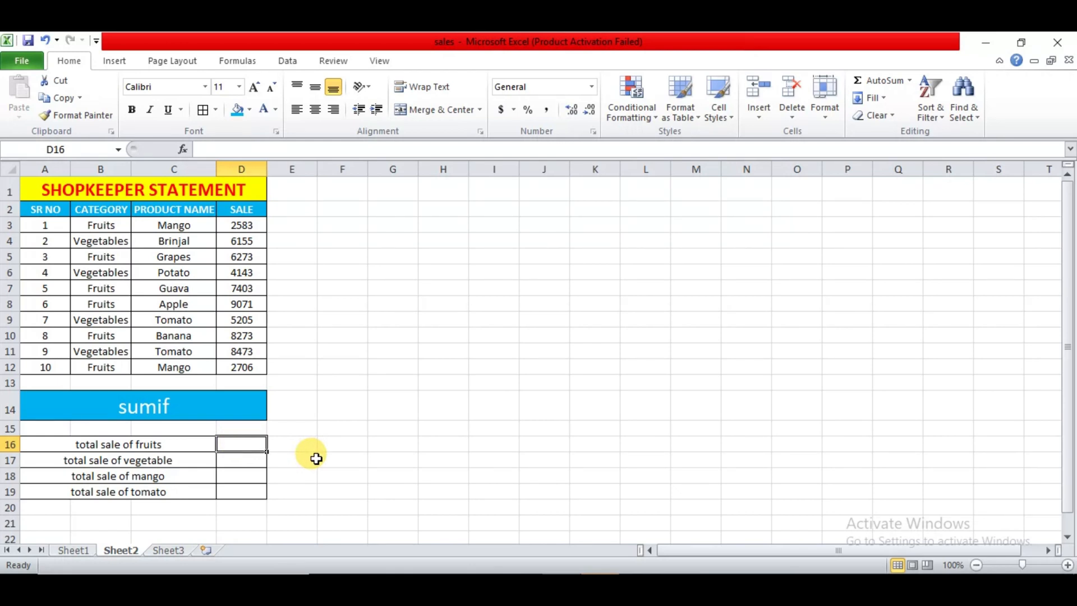
pyautogui.click(106, 211)
pyautogui.click(106, 226)
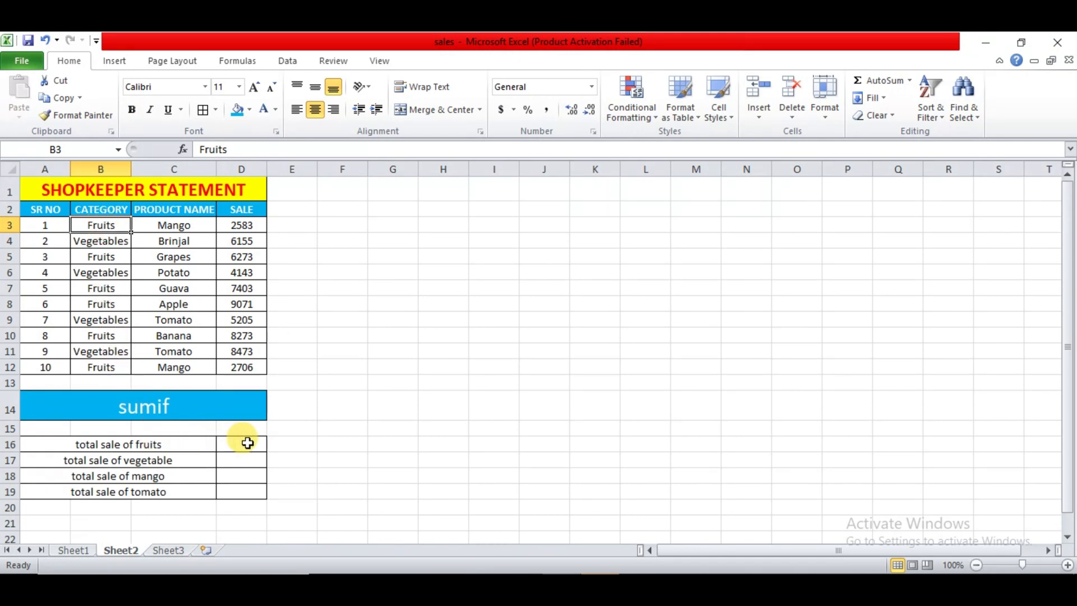
pyautogui.click(100, 273)
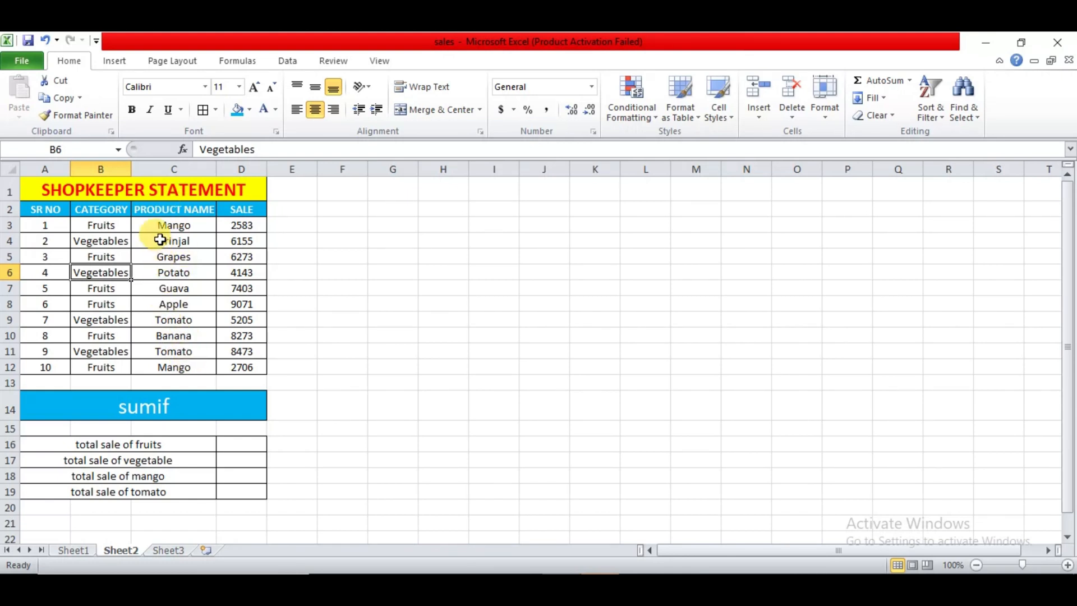
# Calculate the total sale of fruits in D16 with =SUMIF(B2:B12,B3,D2:D12).
pyautogui.click(249, 442)
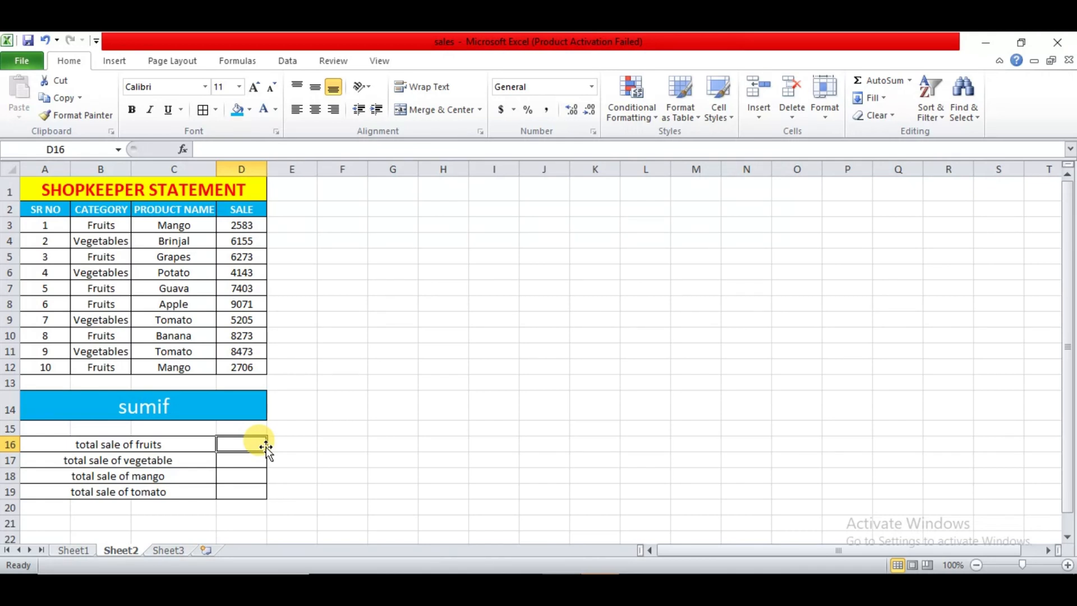
pyautogui.write('=sumi')
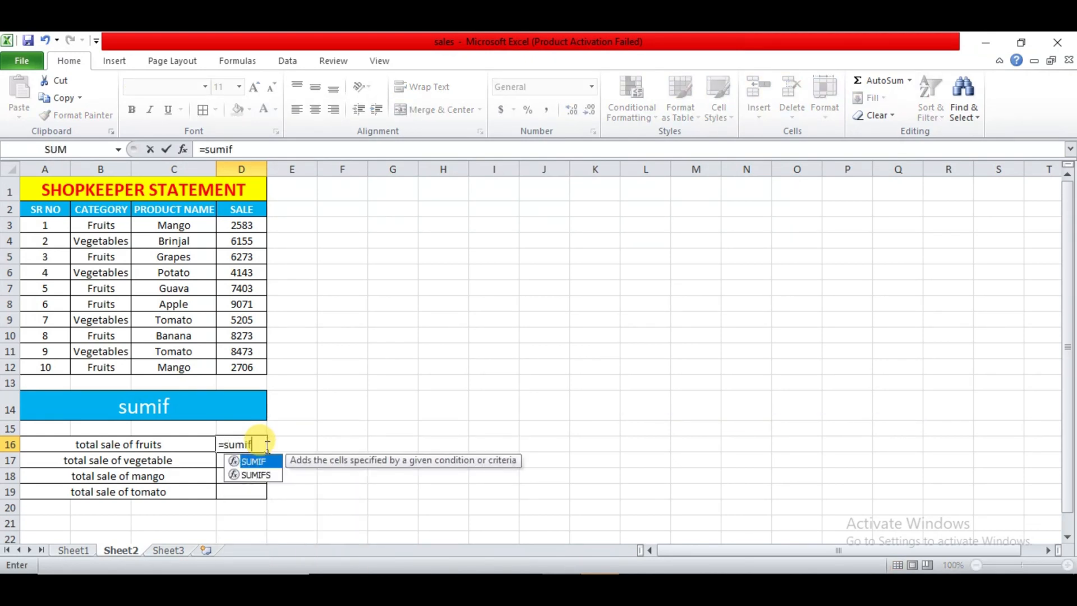
pyautogui.write('f')
pyautogui.press('Tab')
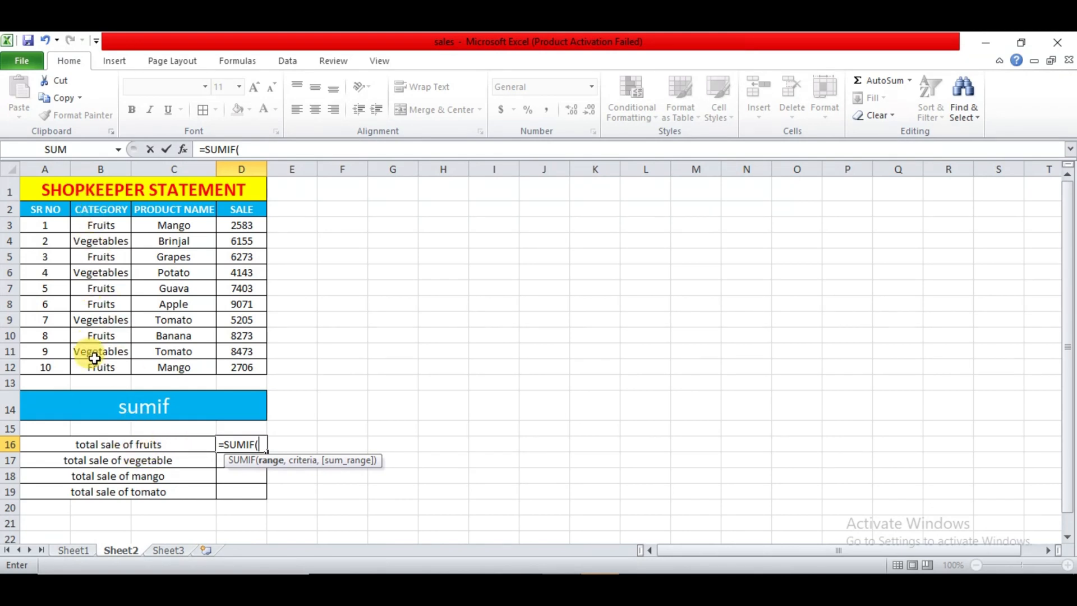
pyautogui.moveTo(92, 207); pyautogui.dragTo(93, 368)
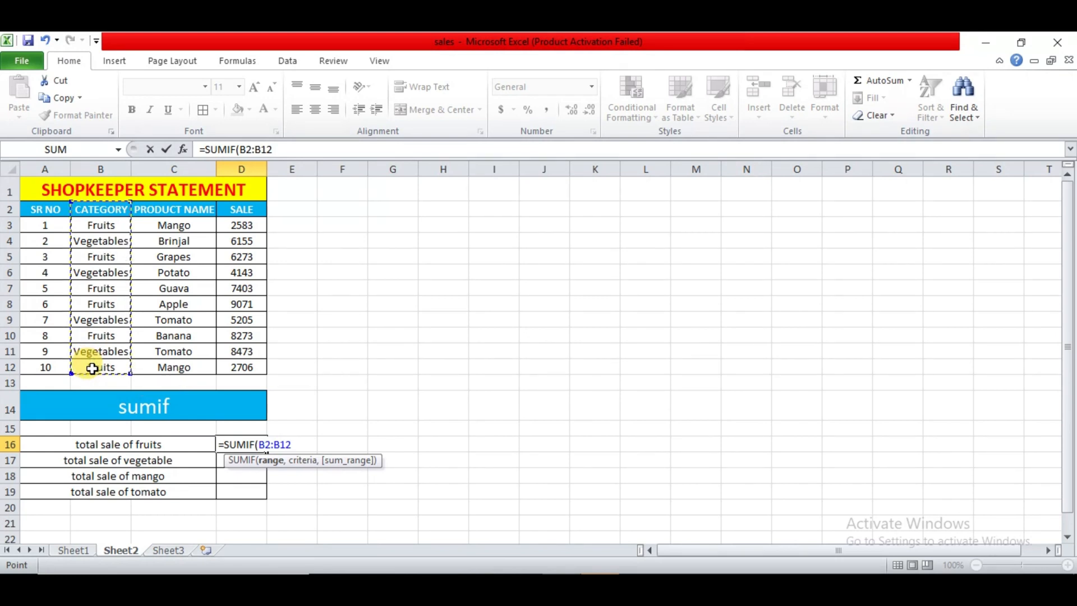
pyautogui.write(',')
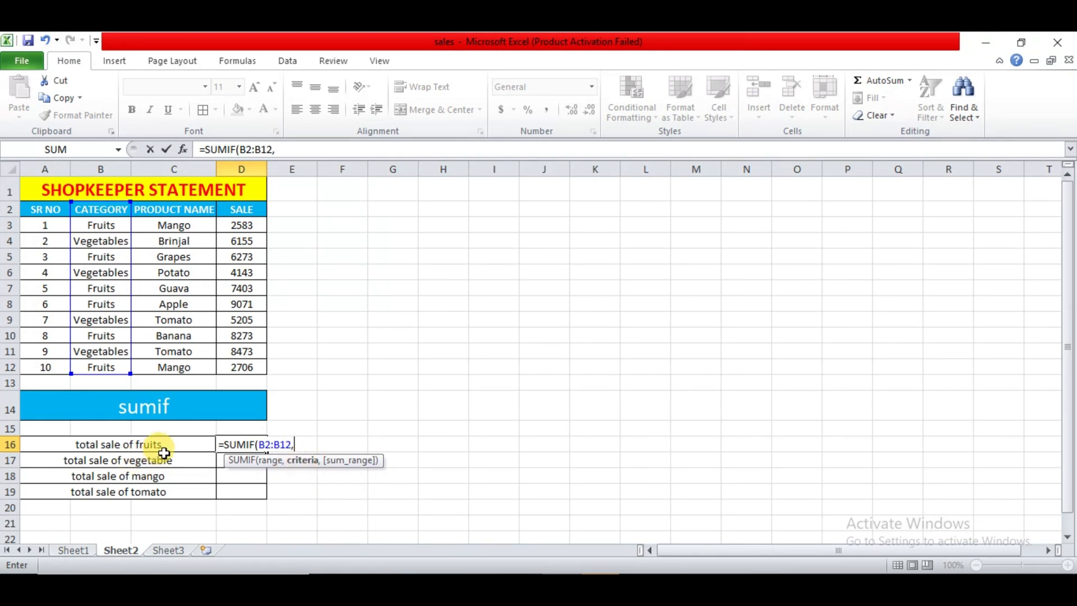
pyautogui.click(89, 225)
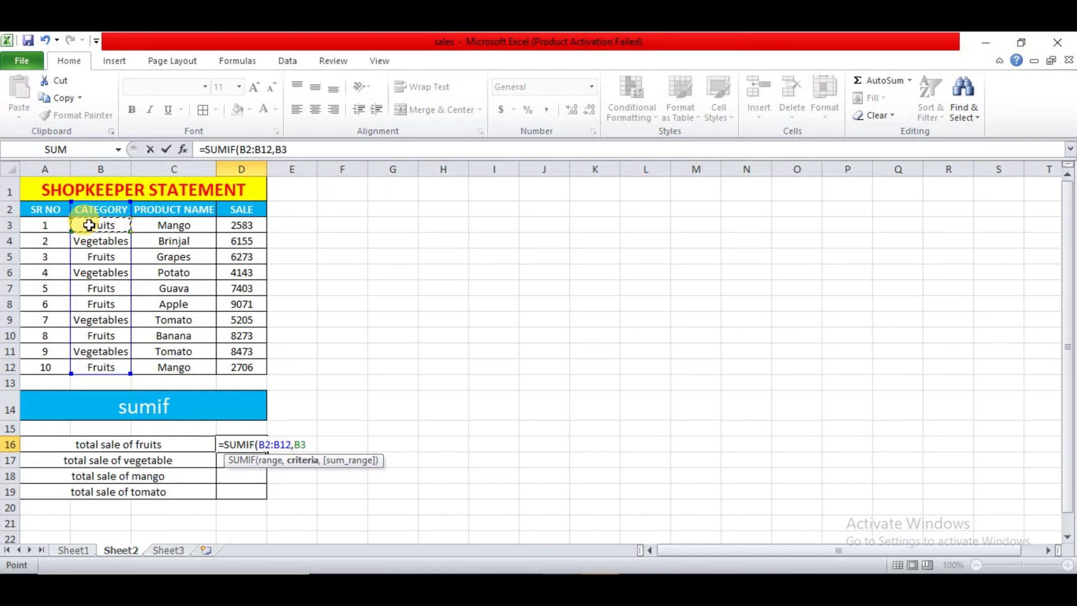
pyautogui.write(',')
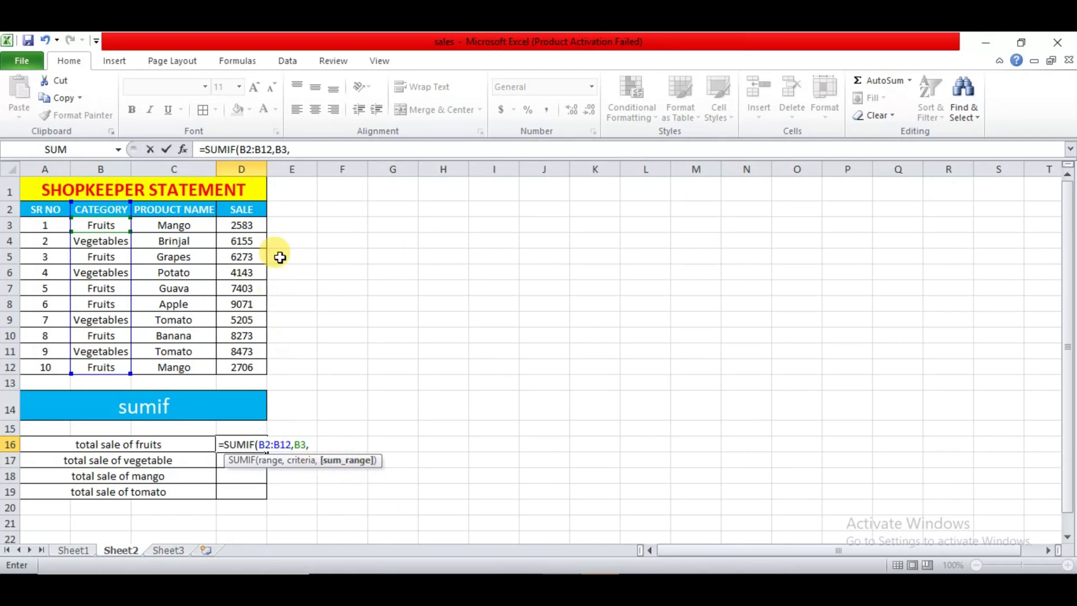
pyautogui.moveTo(241, 209); pyautogui.dragTo(243, 368)
pyautogui.click(243, 369)
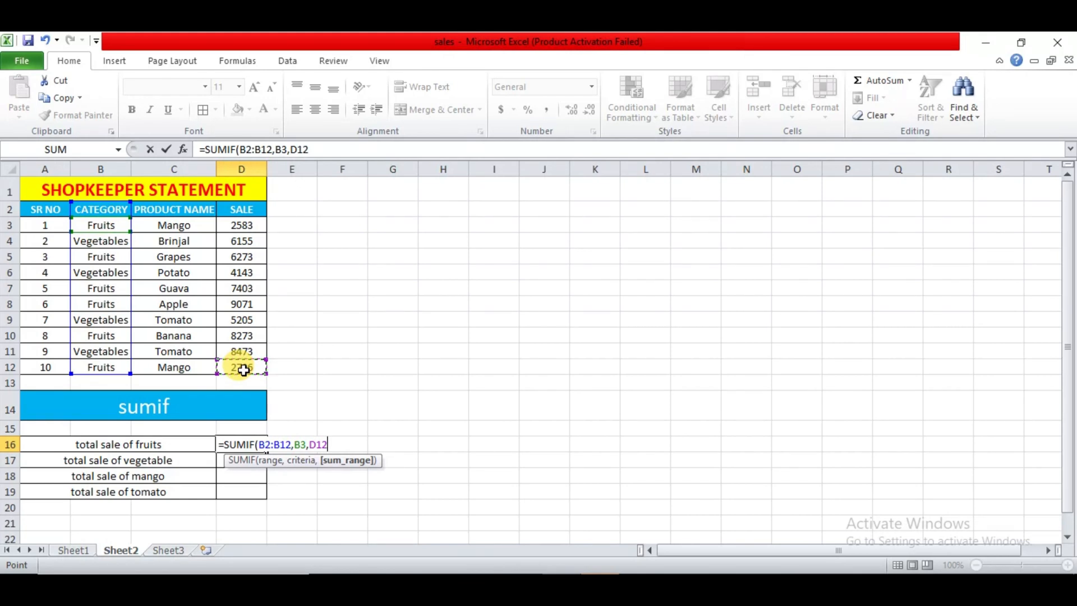
pyautogui.moveTo(235, 212); pyautogui.dragTo(241, 364)
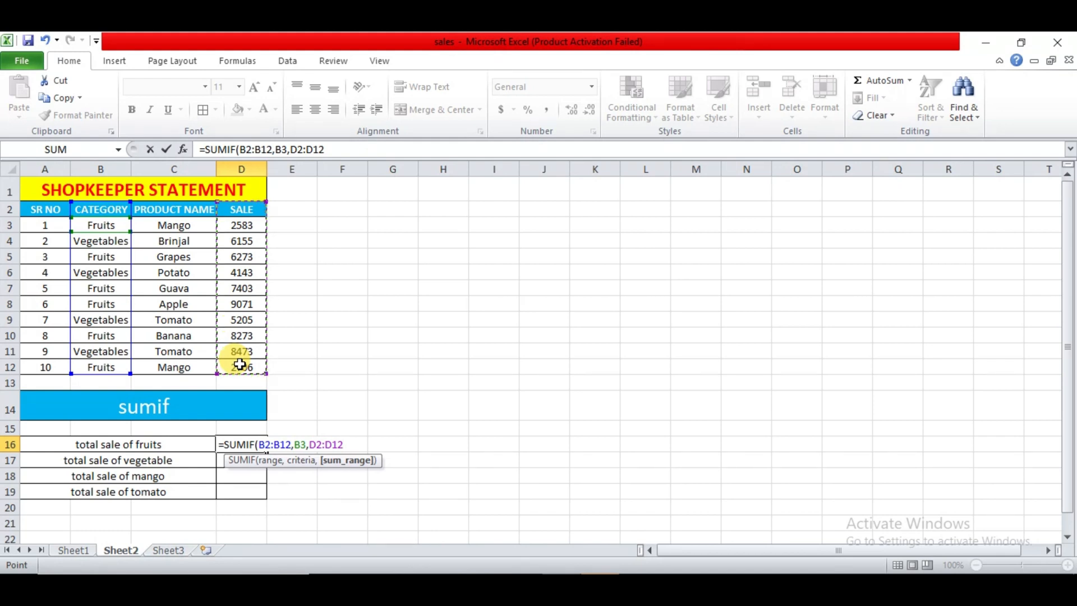
pyautogui.write(')')
pyautogui.press('Return')
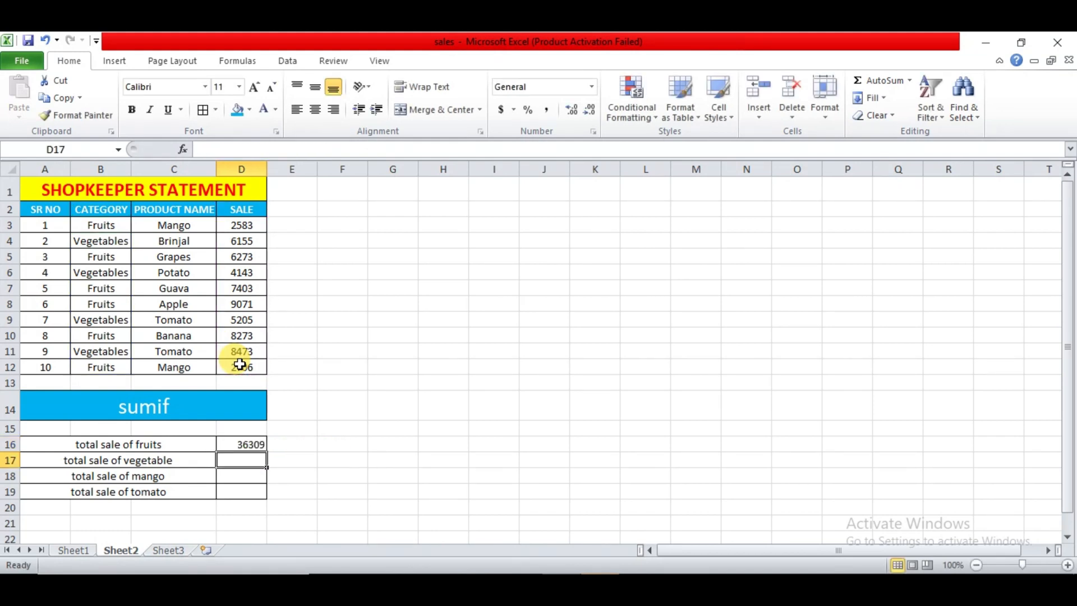
pyautogui.click(244, 443)
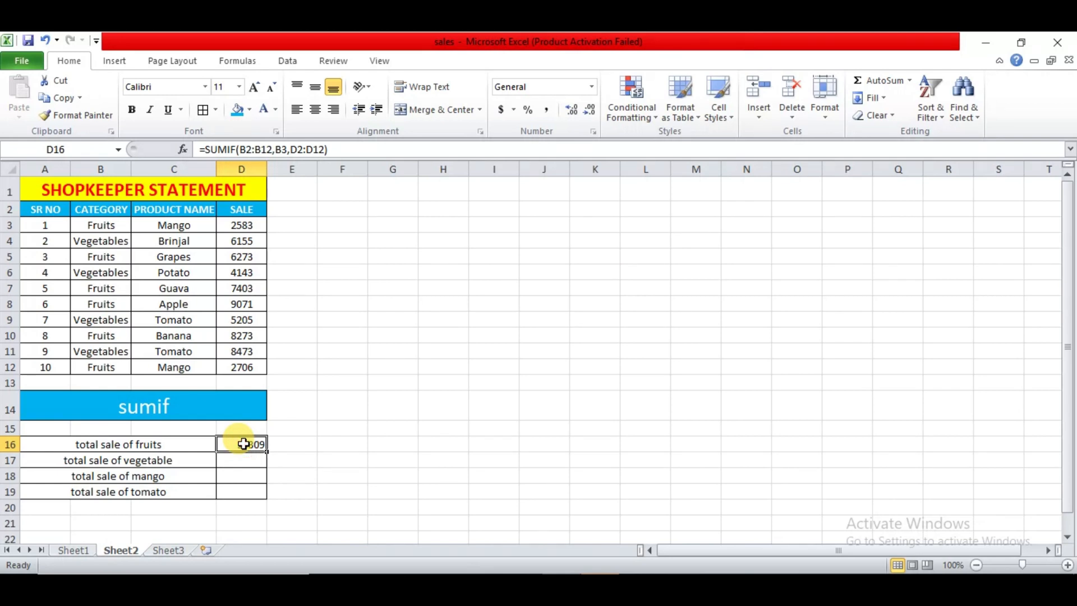
# Calculate the total sale of vegetables in D17 with =SUMIF(B2:B12,"vegetables",D2:D12), and review it against the fruit formula and its criterion cell.
pyautogui.click(253, 460)
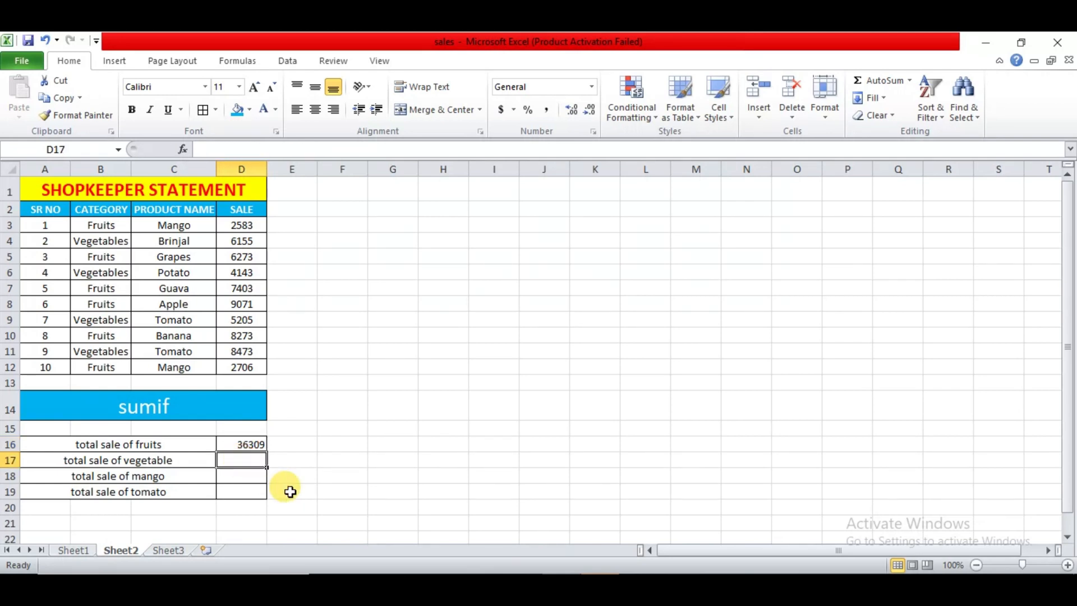
pyautogui.write('=sumif')
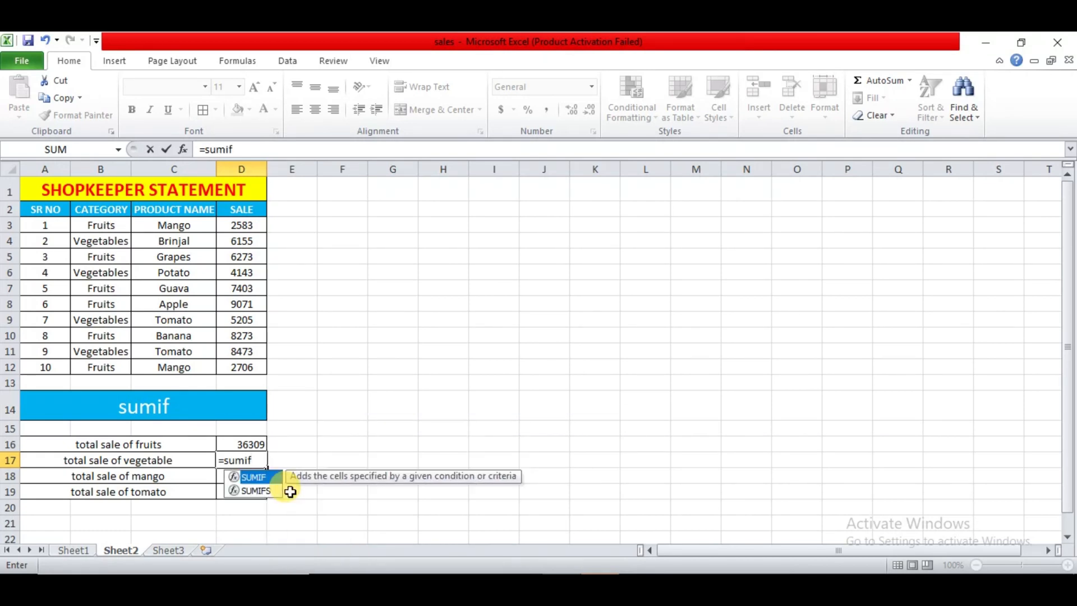
pyautogui.press('Tab')
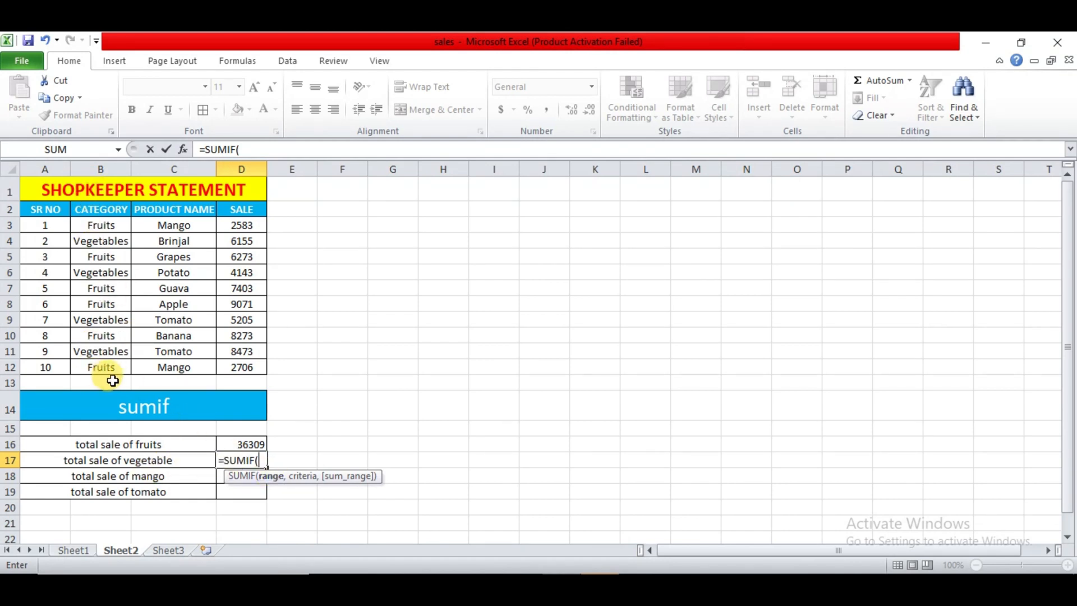
pyautogui.moveTo(98, 210); pyautogui.dragTo(99, 365)
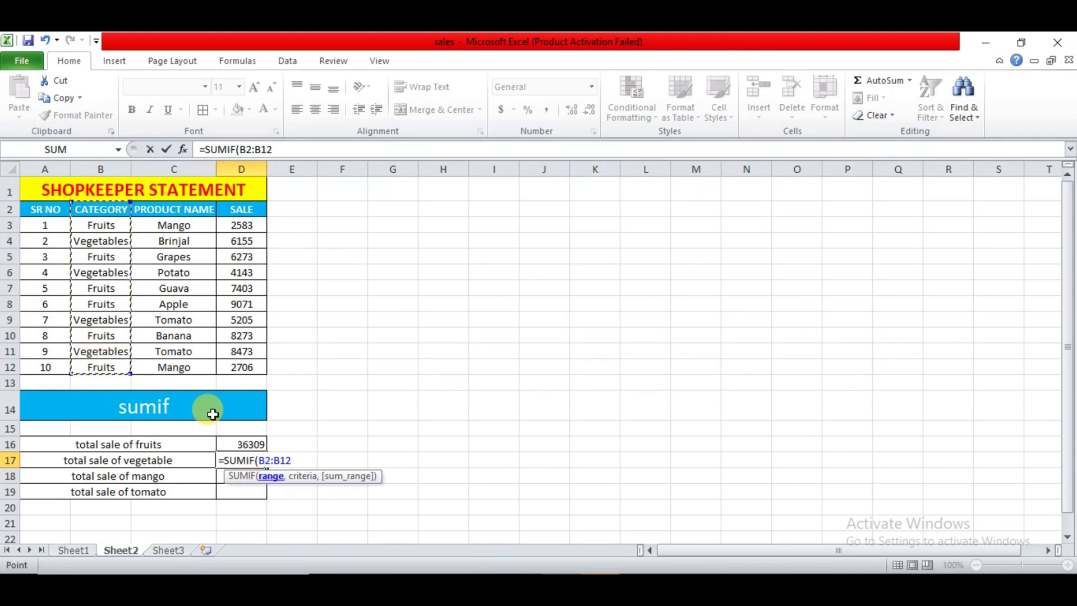
pyautogui.write(',')
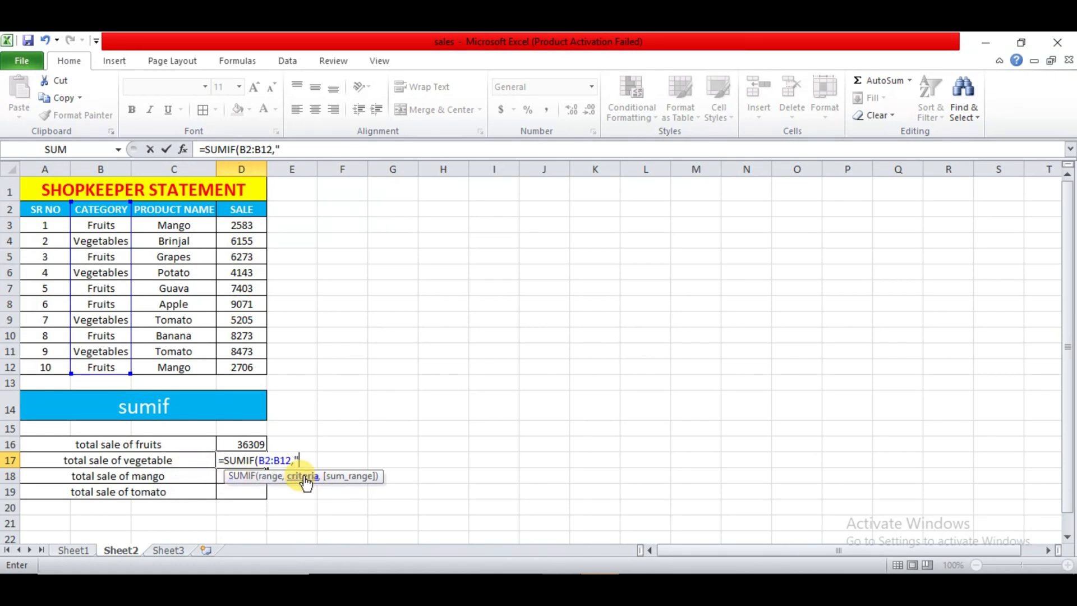
pyautogui.write('"vegetables')
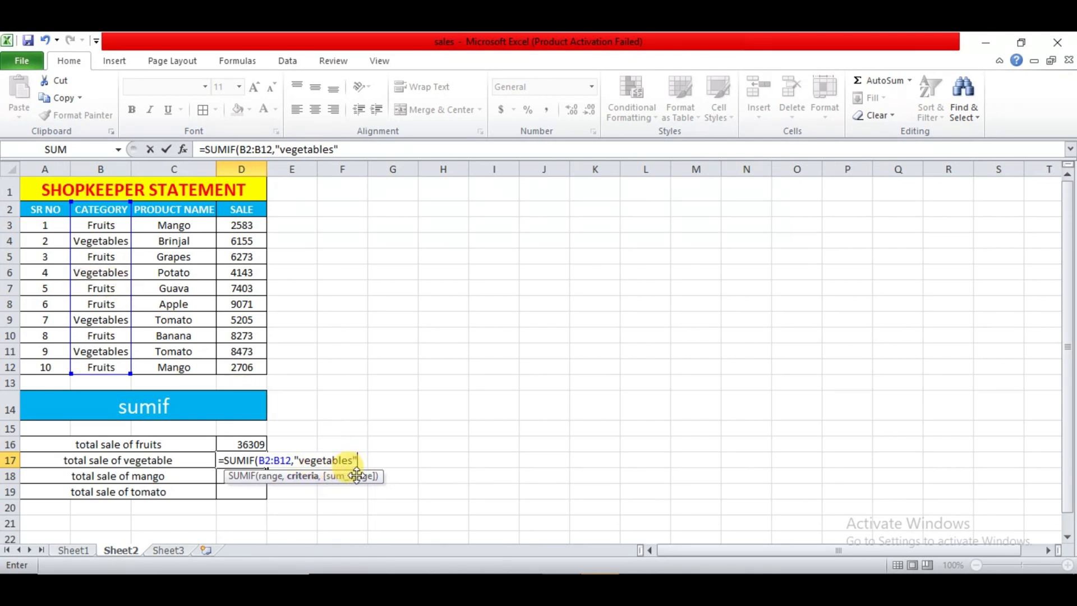
pyautogui.write(',')
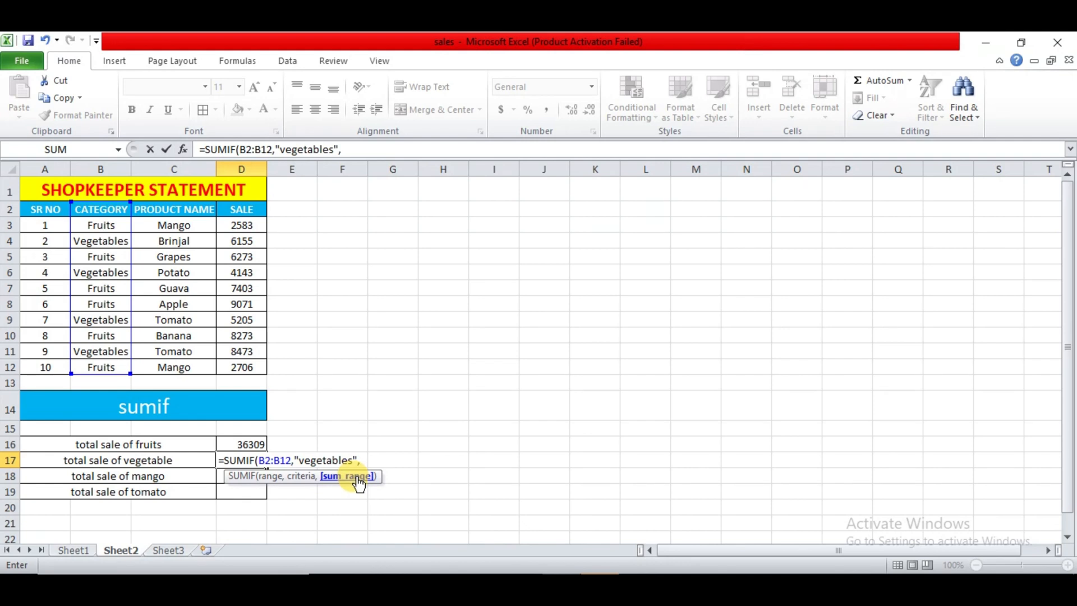
pyautogui.click(238, 213)
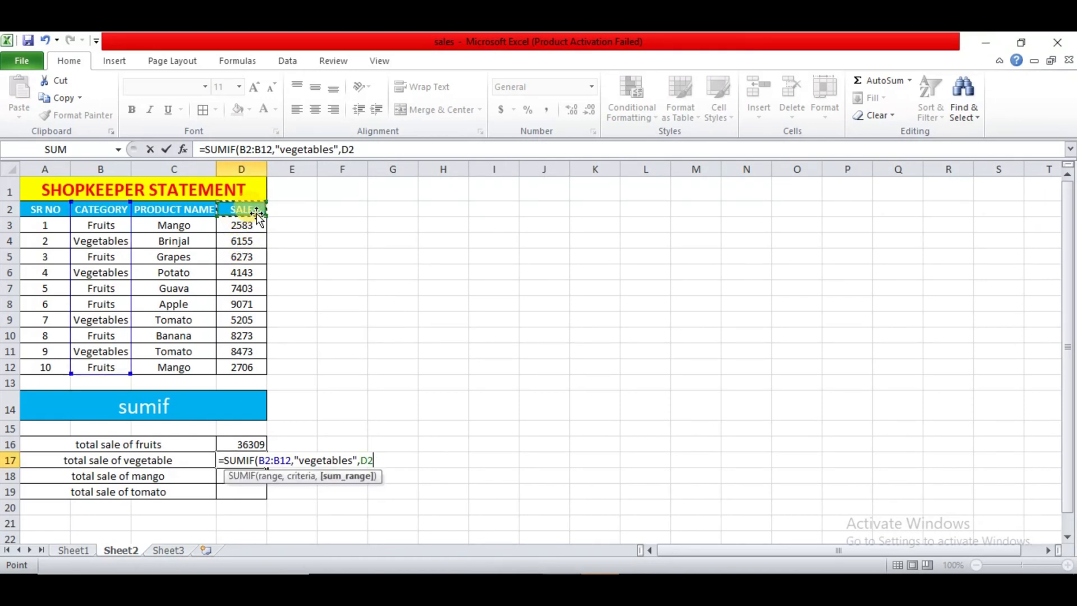
pyautogui.moveTo(259, 218); pyautogui.dragTo(247, 240)
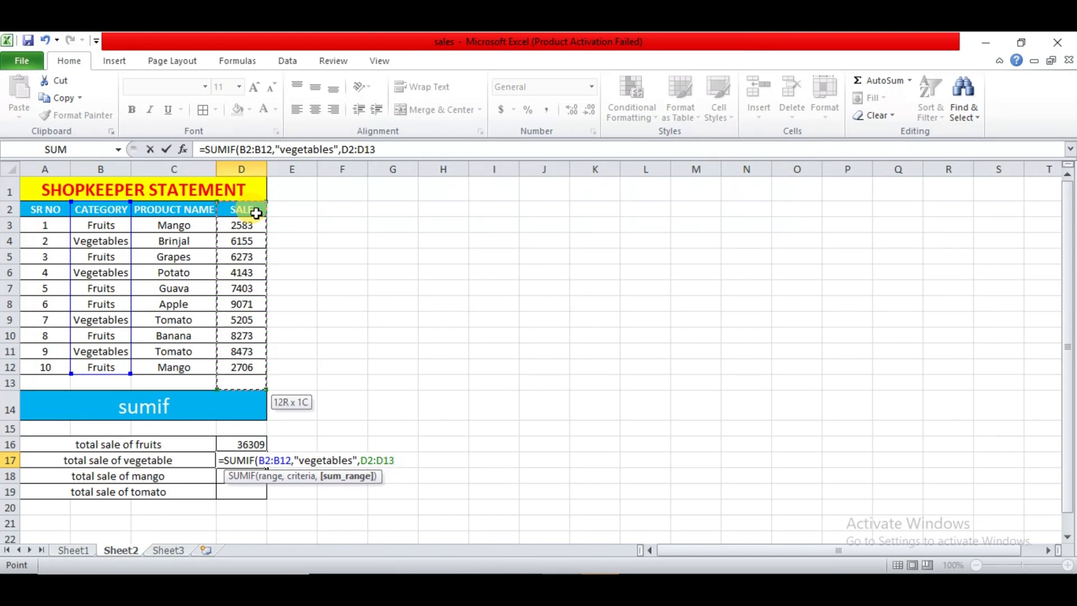
pyautogui.hotkey('shift', 'Up')
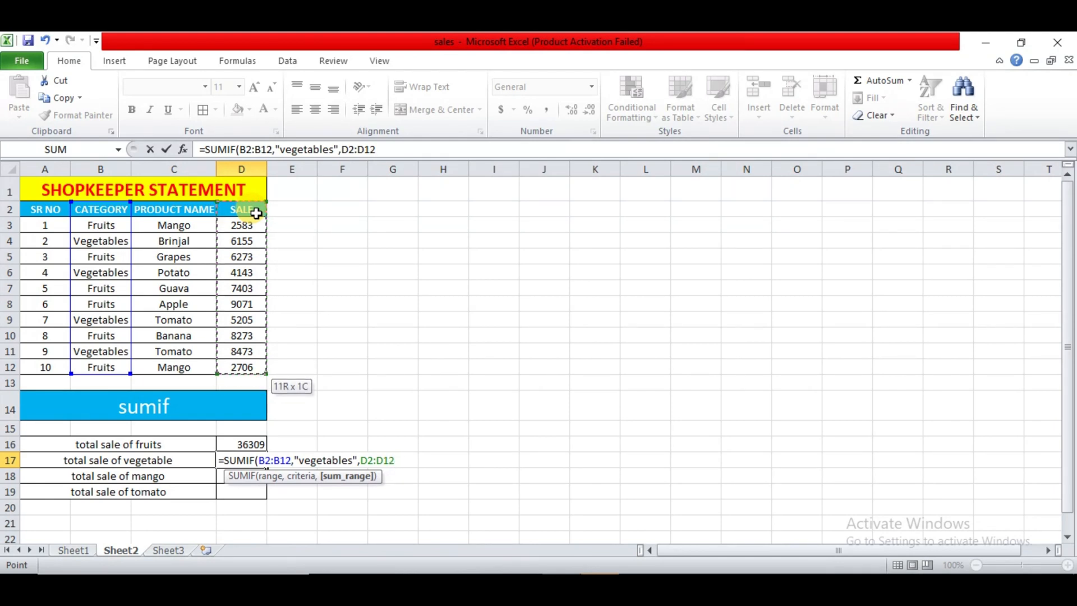
pyautogui.write(')')
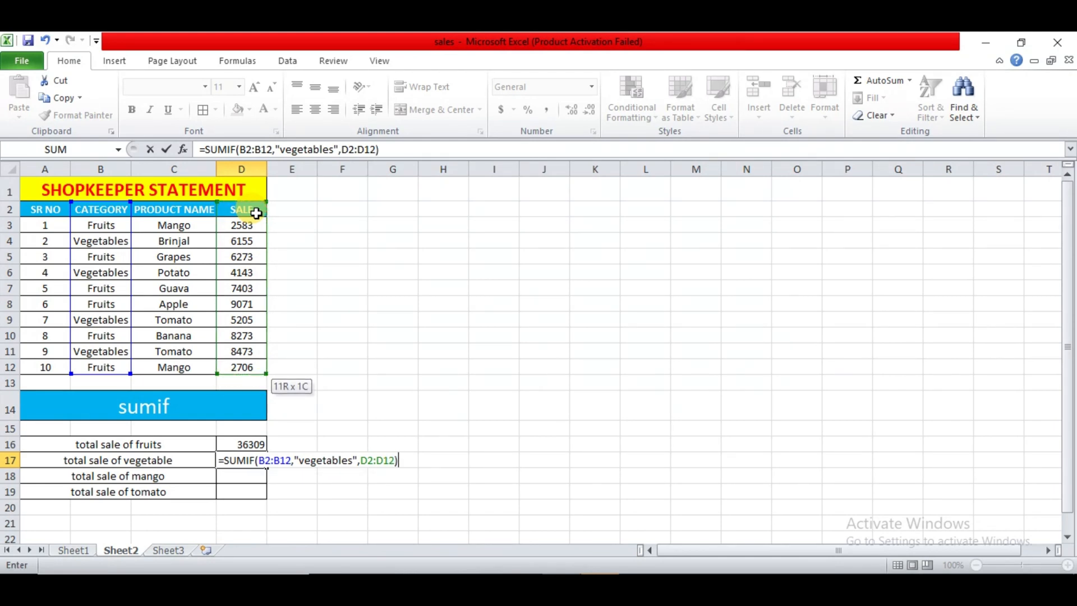
pyautogui.press('Return')
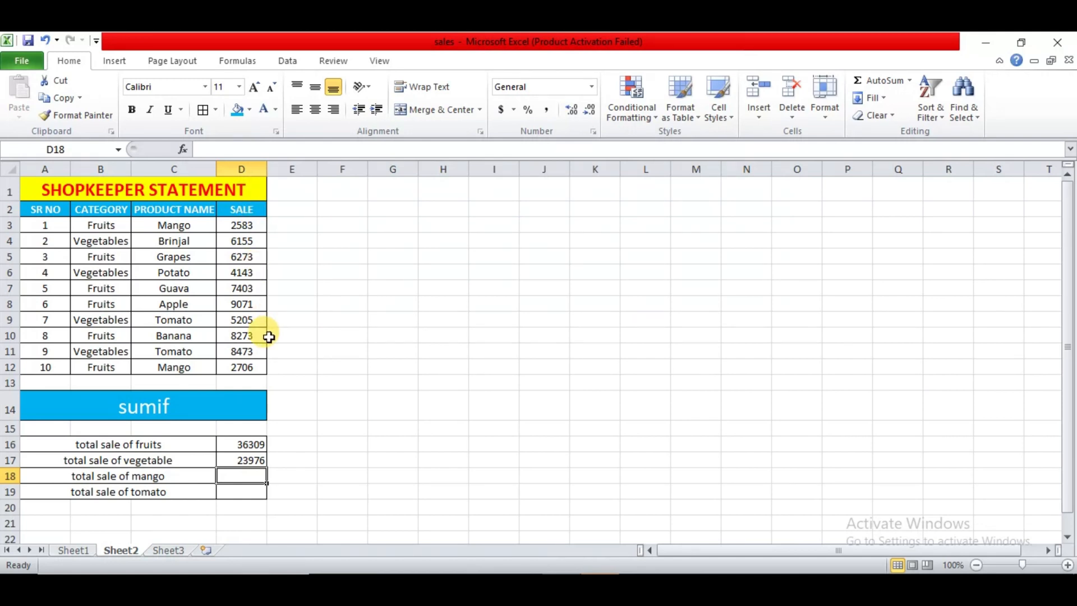
pyautogui.click(252, 459)
pyautogui.click(249, 444)
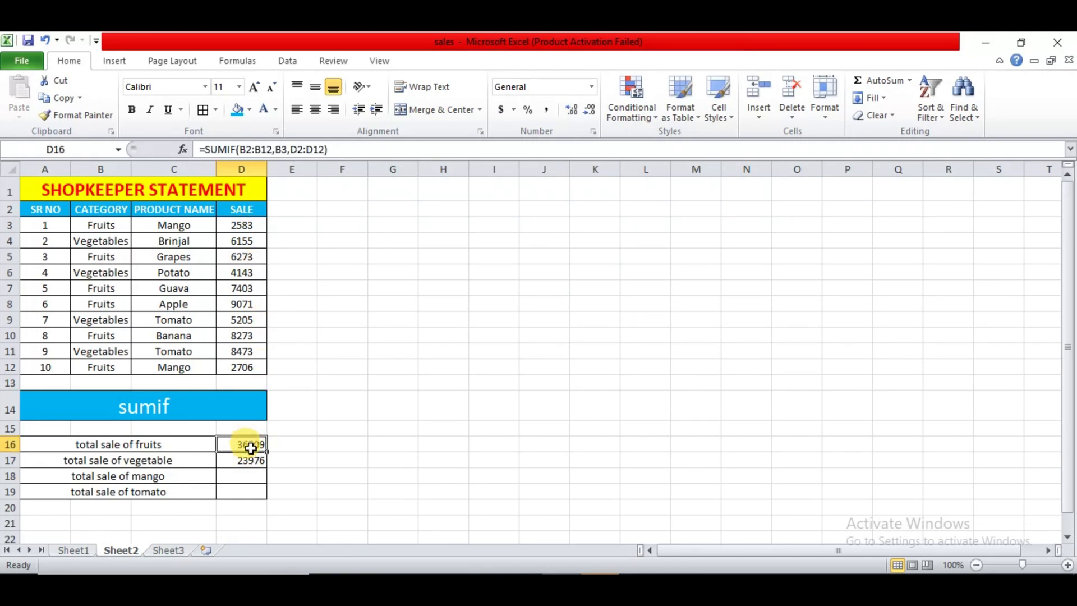
pyautogui.click(100, 225)
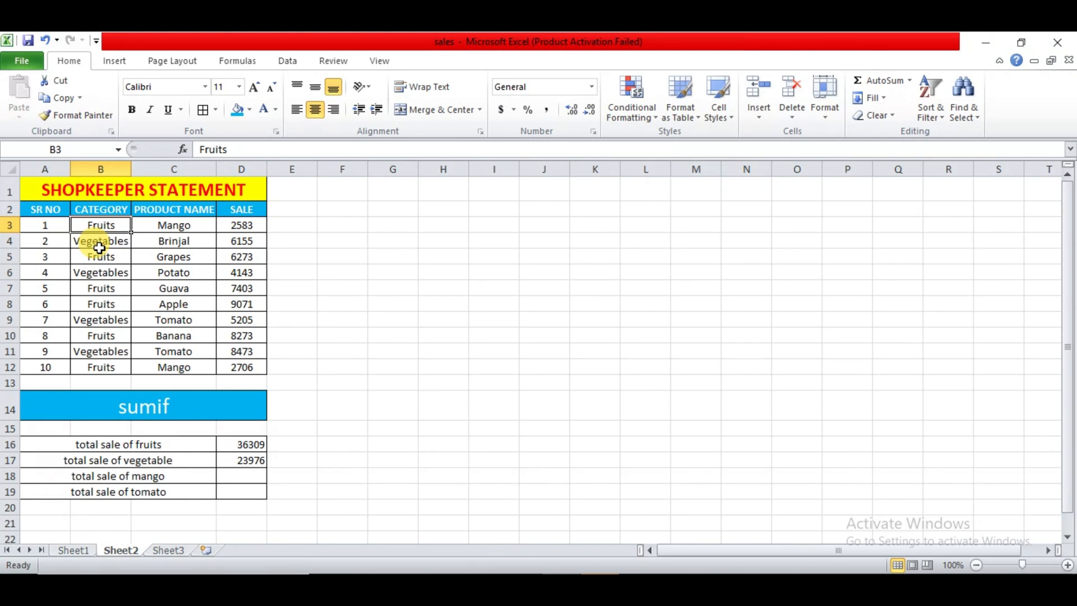
# Calculate the total sale of mango in D18 with =SUMIF(C2:C12,C3,D2:D12).
pyautogui.click(233, 473)
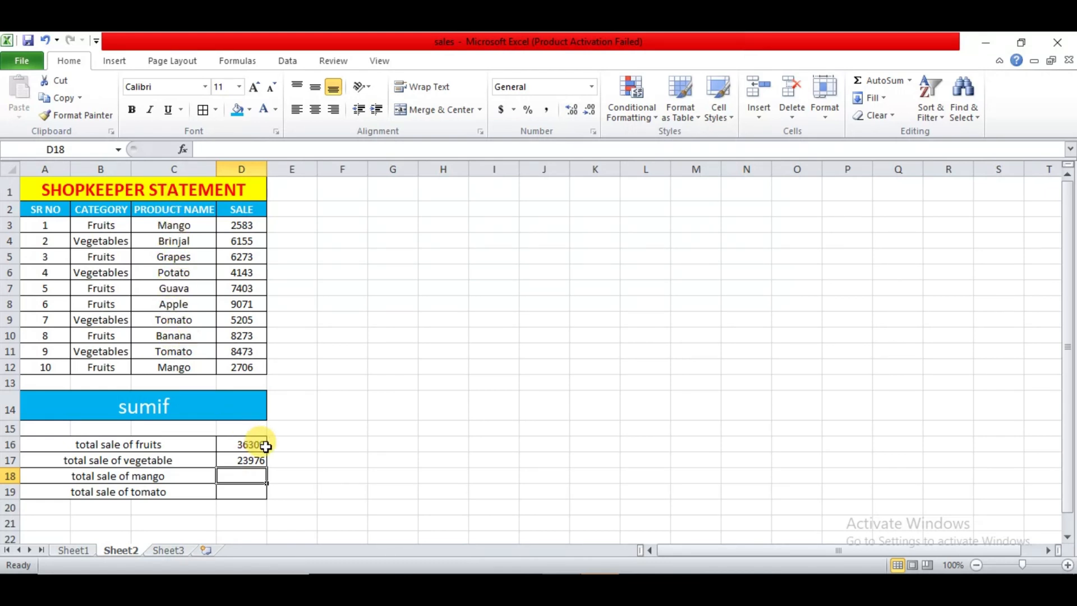
pyautogui.write('=sumi')
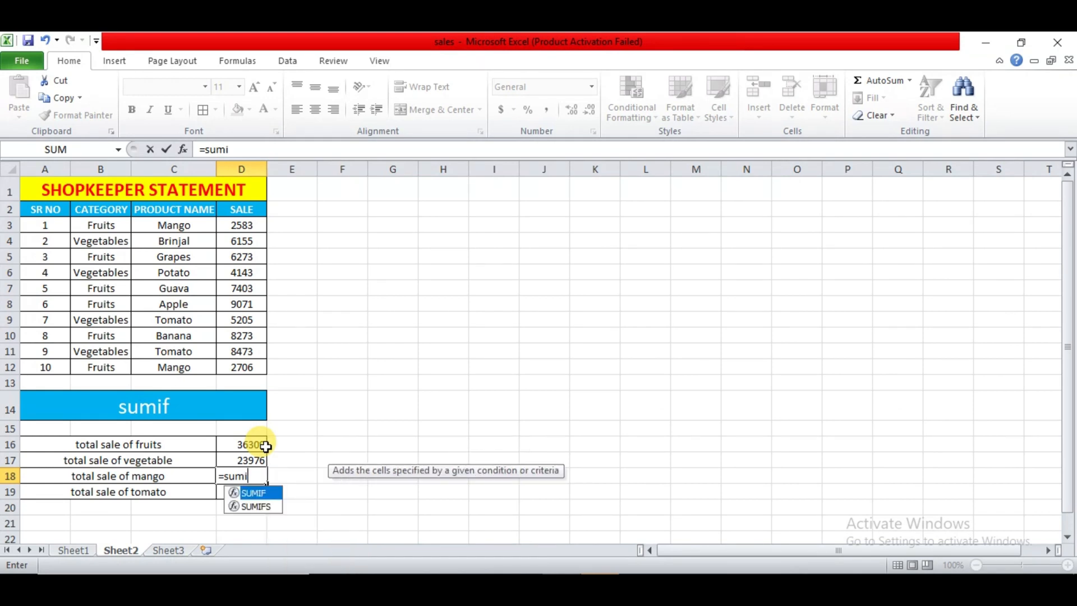
pyautogui.write('f(')
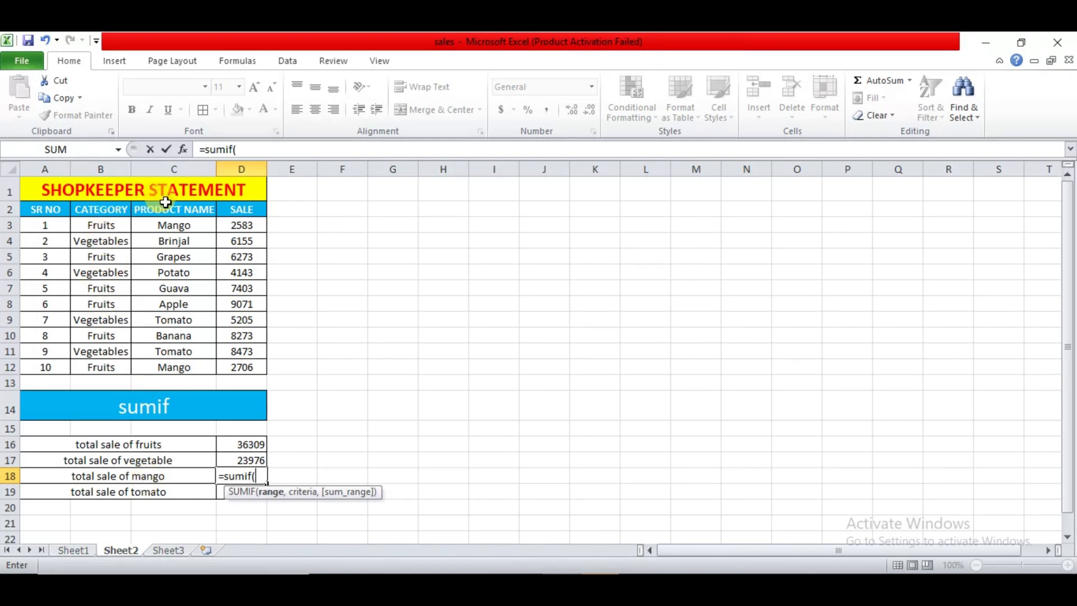
pyautogui.click(174, 368)
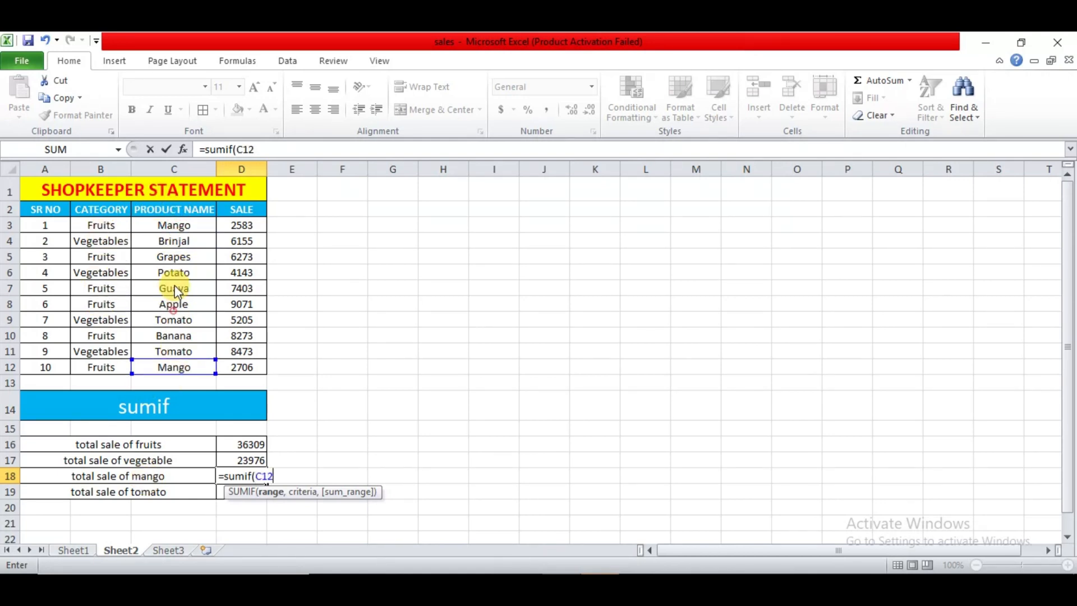
pyautogui.press('Return')
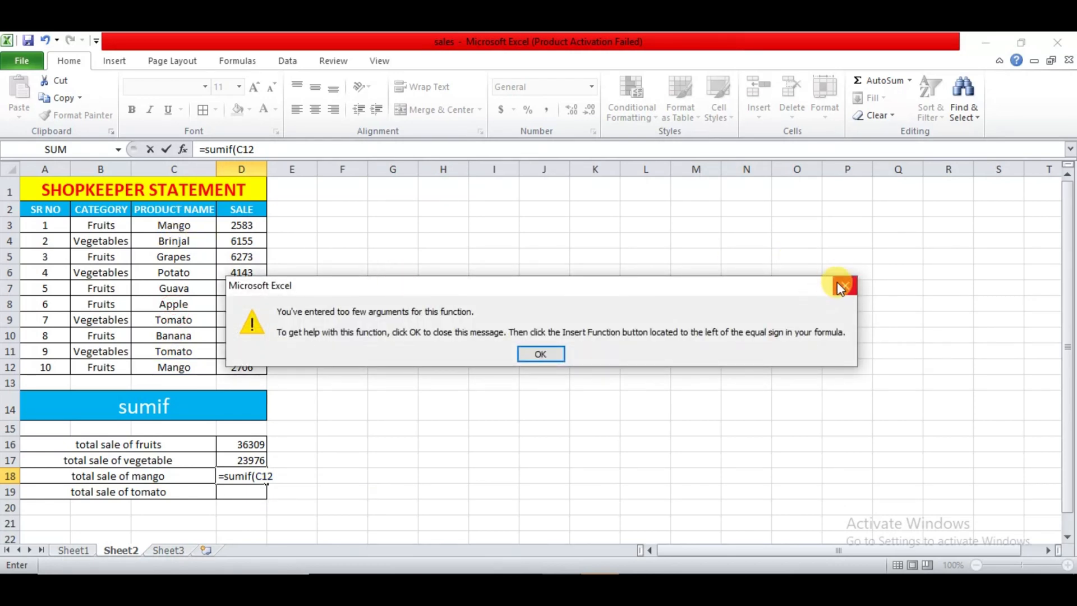
pyautogui.click(840, 287)
pyautogui.click(188, 210)
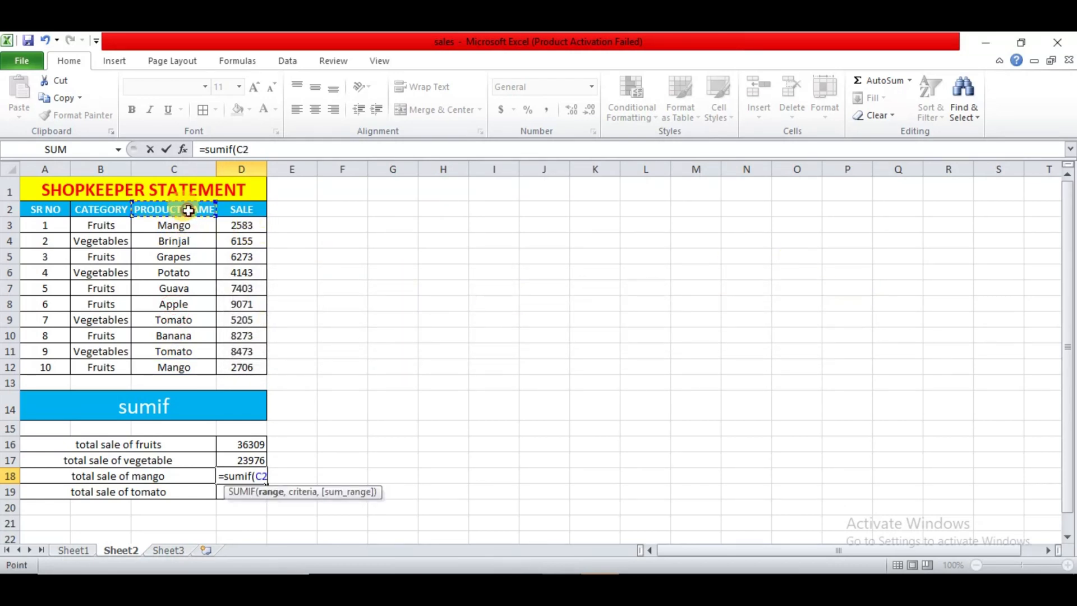
pyautogui.hotkey('shift', 'Down')
pyautogui.hotkey('shift', 'Down')
pyautogui.hotkey('shift', 'Down')
pyautogui.hotkey('shift', 'Down')
pyautogui.hotkey('shift', 'Down')
pyautogui.hotkey('shift', 'Down')
pyautogui.hotkey('shift', 'Down')
pyautogui.hotkey('shift', 'Down')
pyautogui.hotkey('shift', 'Down')
pyautogui.hotkey('shift', 'Down')
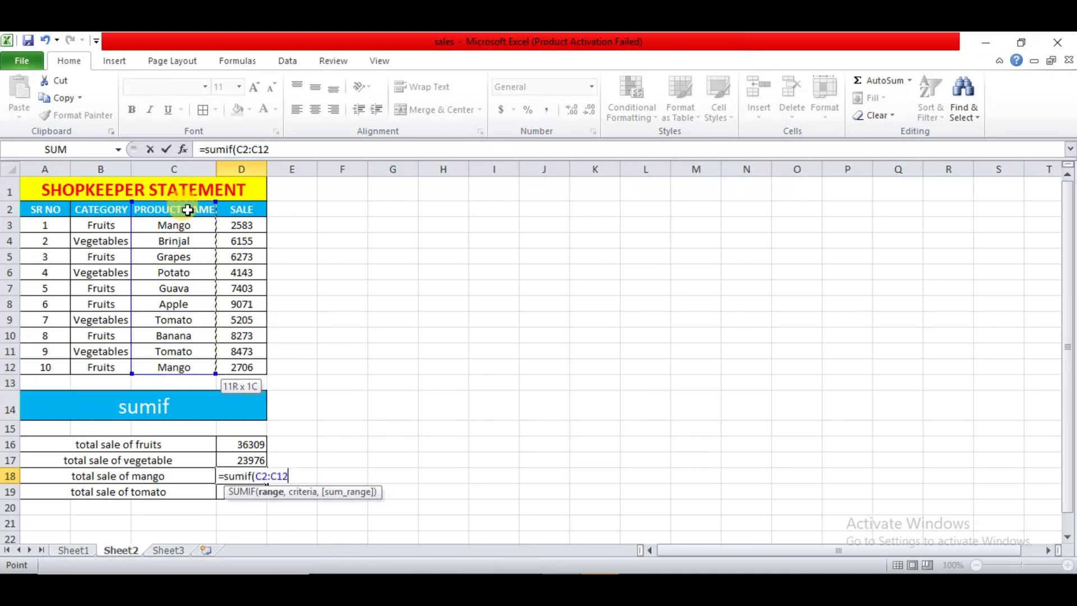
pyautogui.write(',')
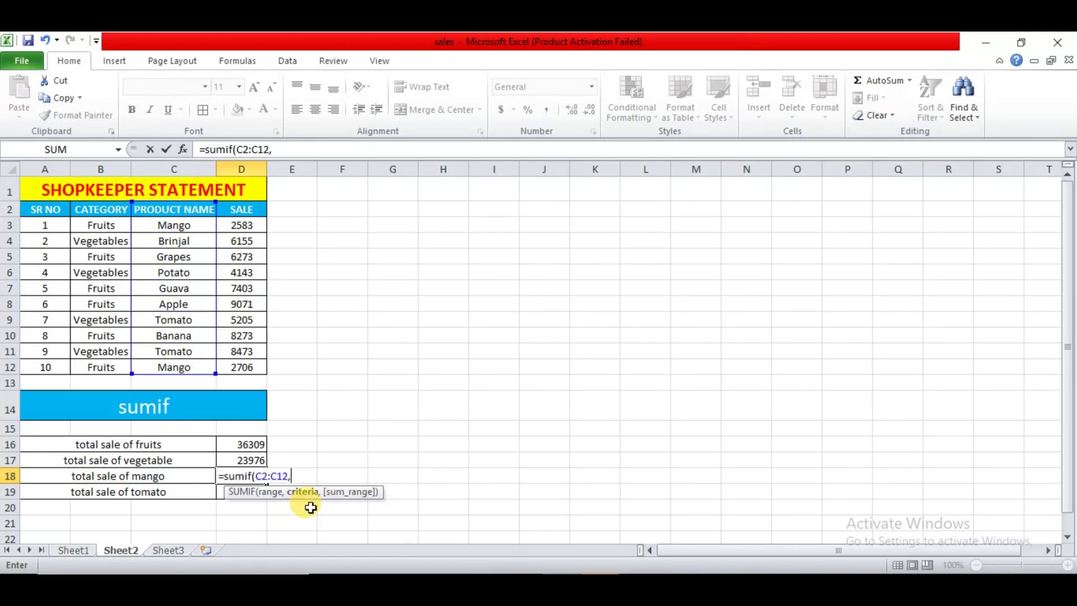
pyautogui.click(177, 227)
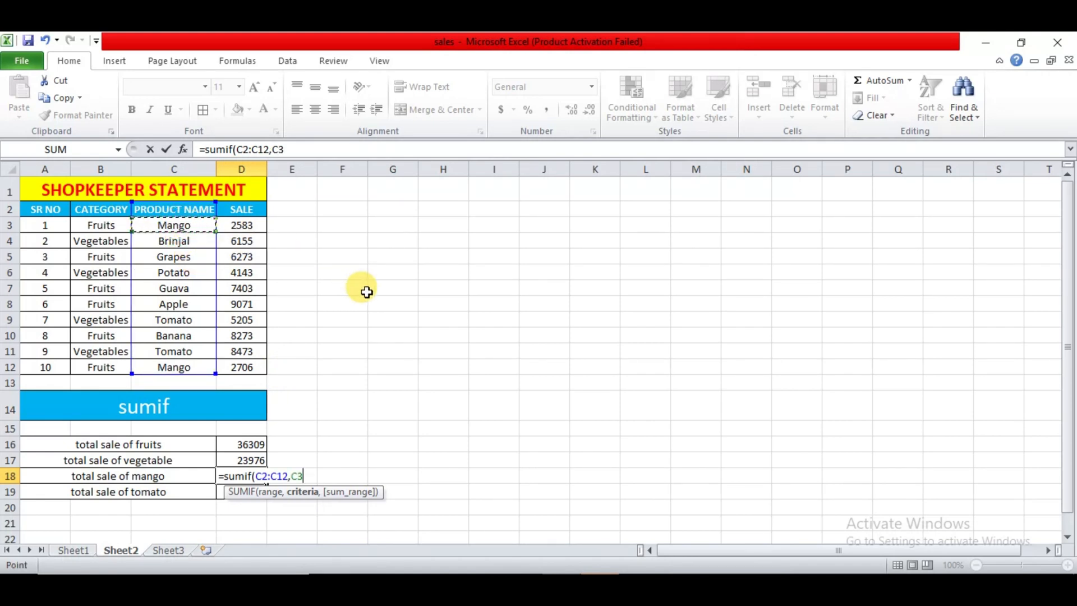
pyautogui.write(',')
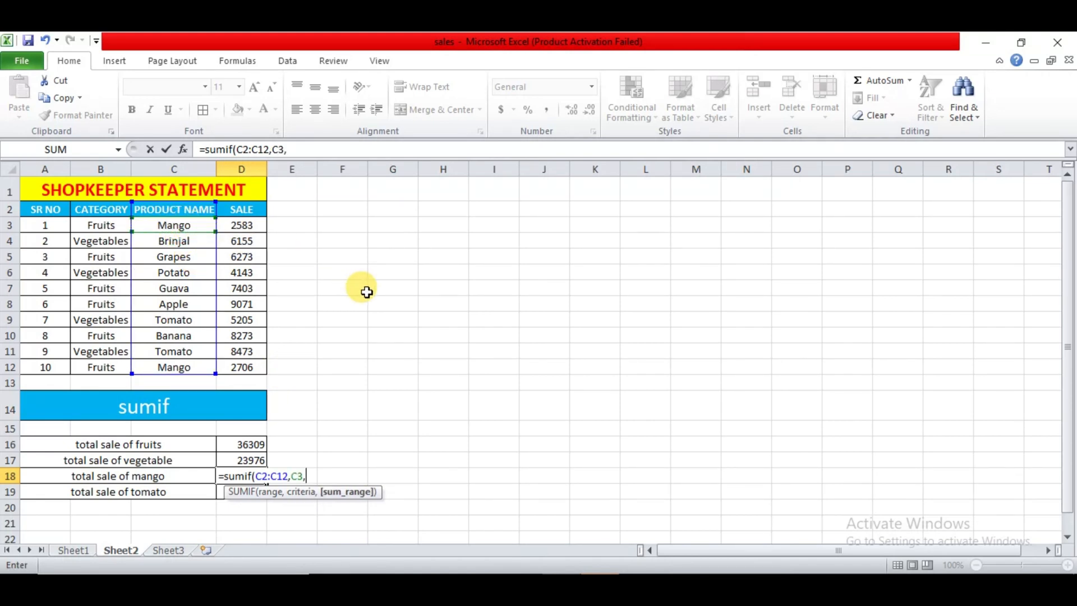
pyautogui.click(230, 210)
pyautogui.moveTo(230, 211); pyautogui.dragTo(258, 370)
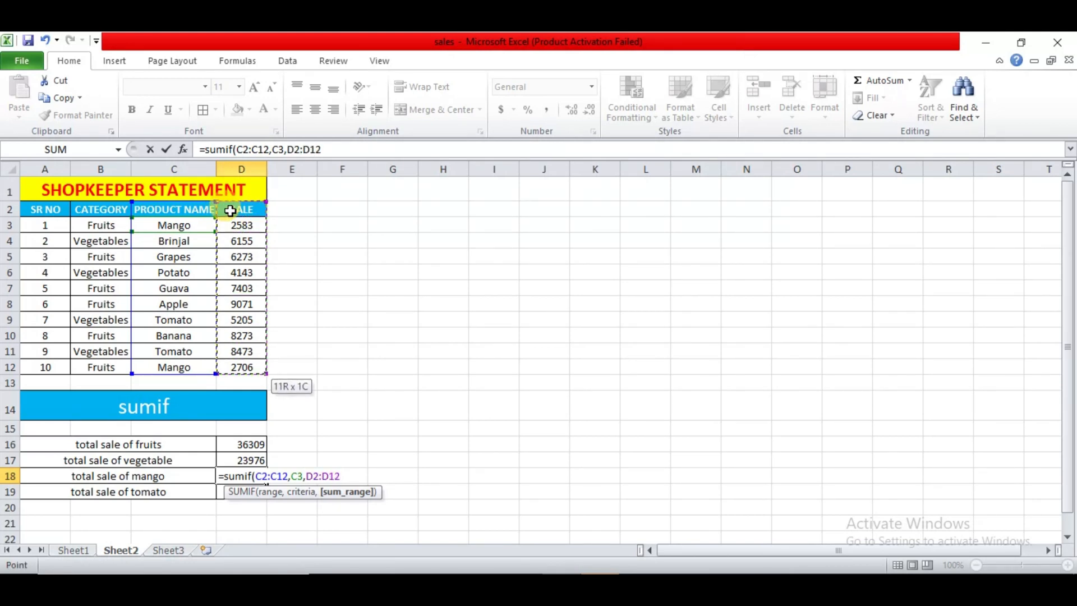
pyautogui.write(')')
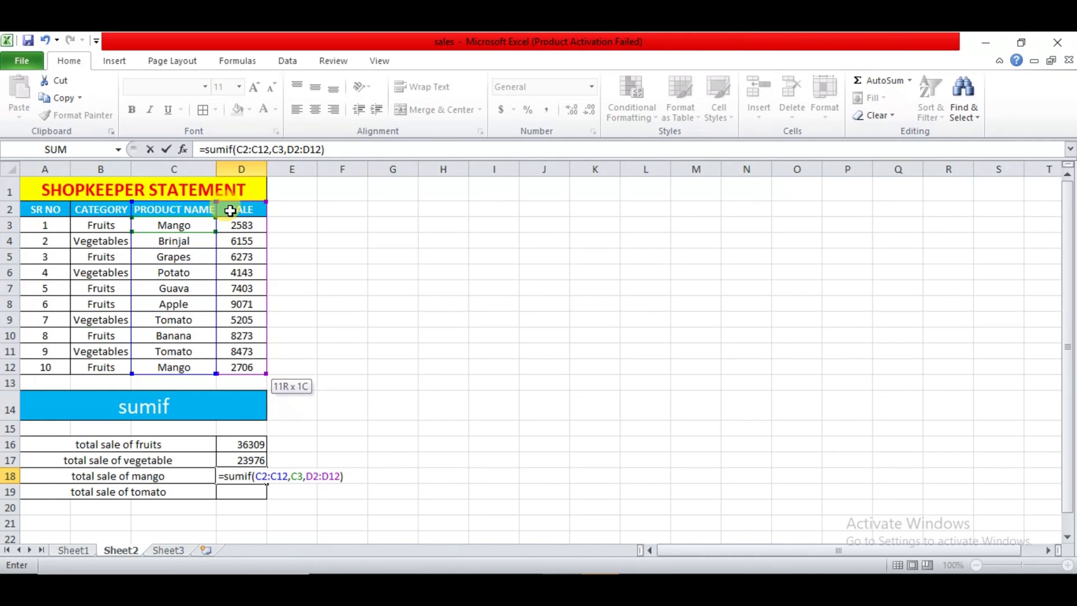
pyautogui.press('Return')
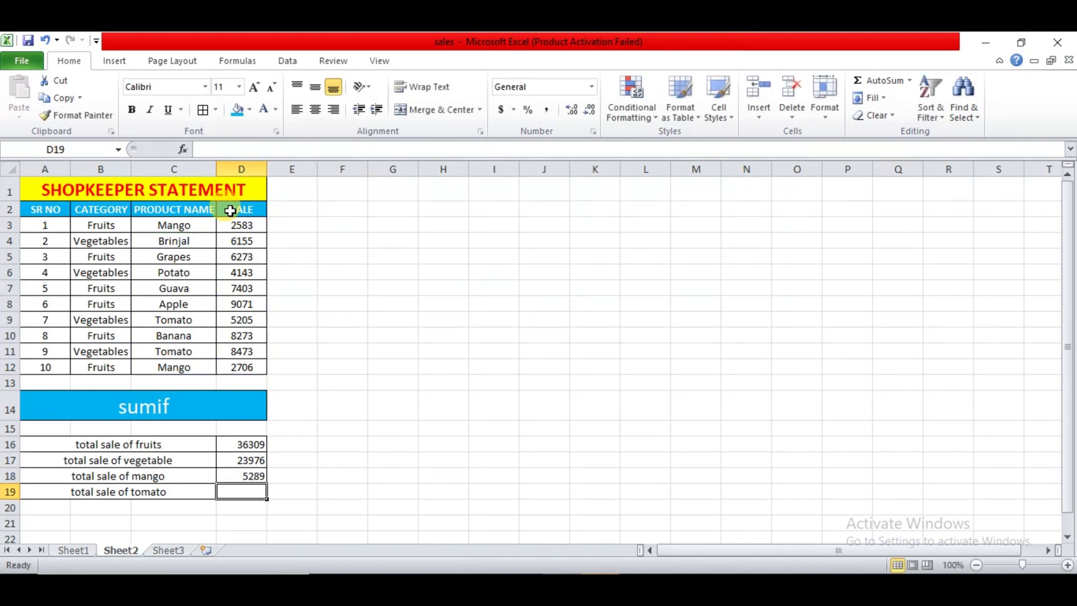
# Calculate the total sale of tomato in D19 with =SUMIF(C2:C12,C9,D2:D12).
pyautogui.click(249, 476)
pyautogui.click(250, 498)
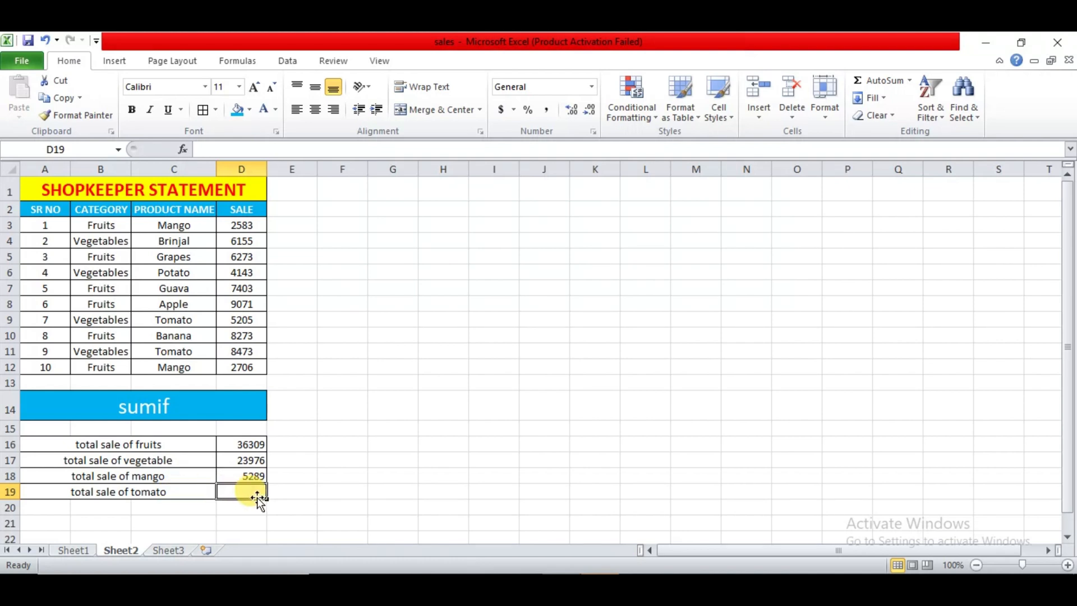
pyautogui.write('=sum')
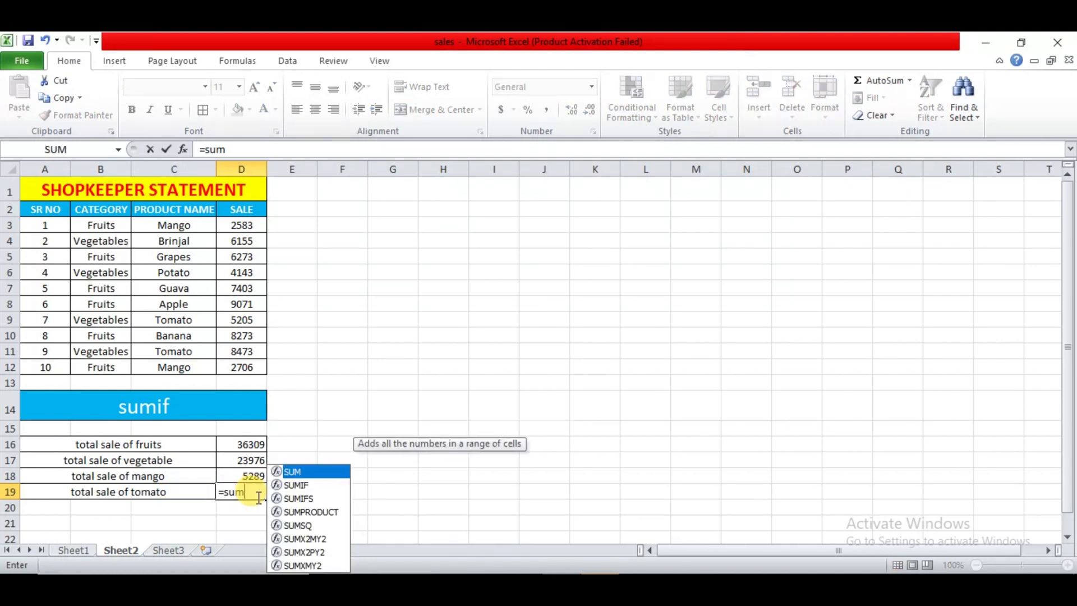
pyautogui.write('if(')
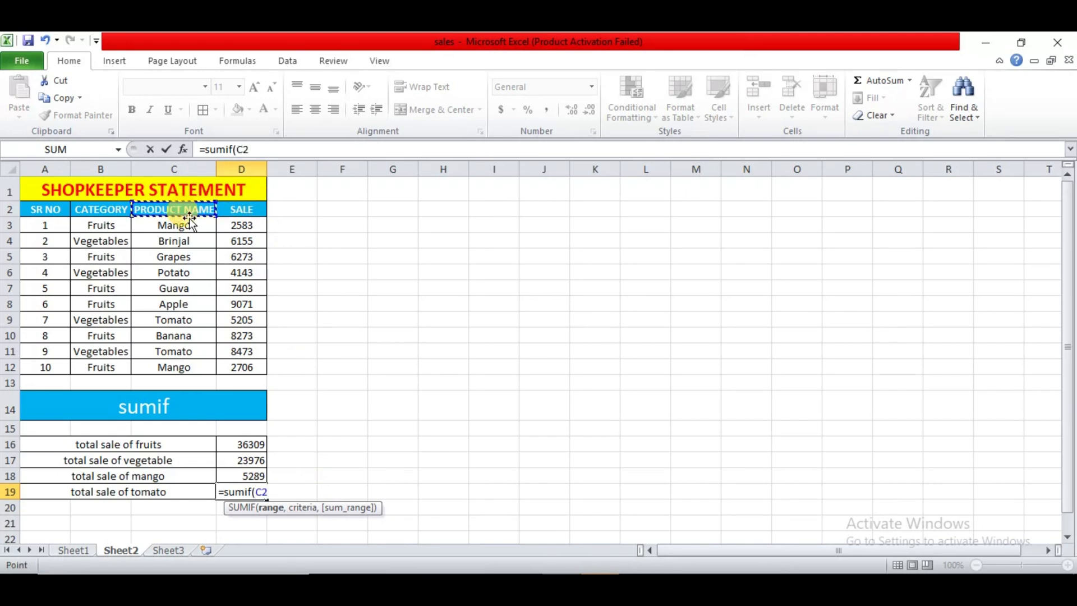
pyautogui.hotkey('shift', 'Down')
pyautogui.hotkey('shift', 'Down')
pyautogui.hotkey('shift', 'Down')
pyautogui.hotkey('shift', 'Down')
pyautogui.hotkey('shift', 'Down')
pyautogui.hotkey('shift', 'Down')
pyautogui.hotkey('shift', 'Down')
pyautogui.hotkey('shift', 'Down')
pyautogui.hotkey('shift', 'Down')
pyautogui.hotkey('shift', 'Down')
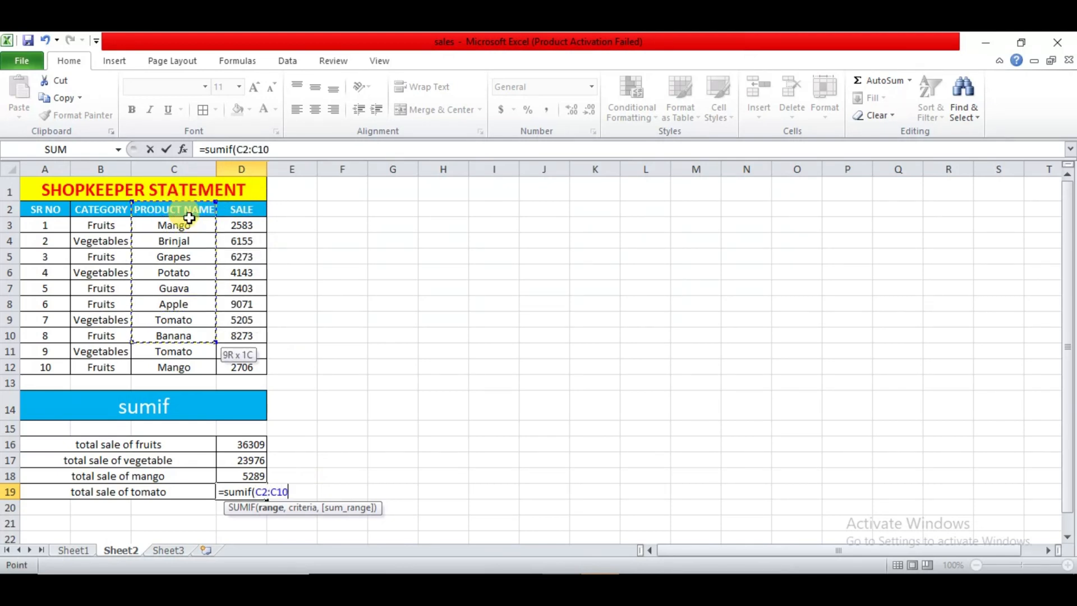
pyautogui.write(',')
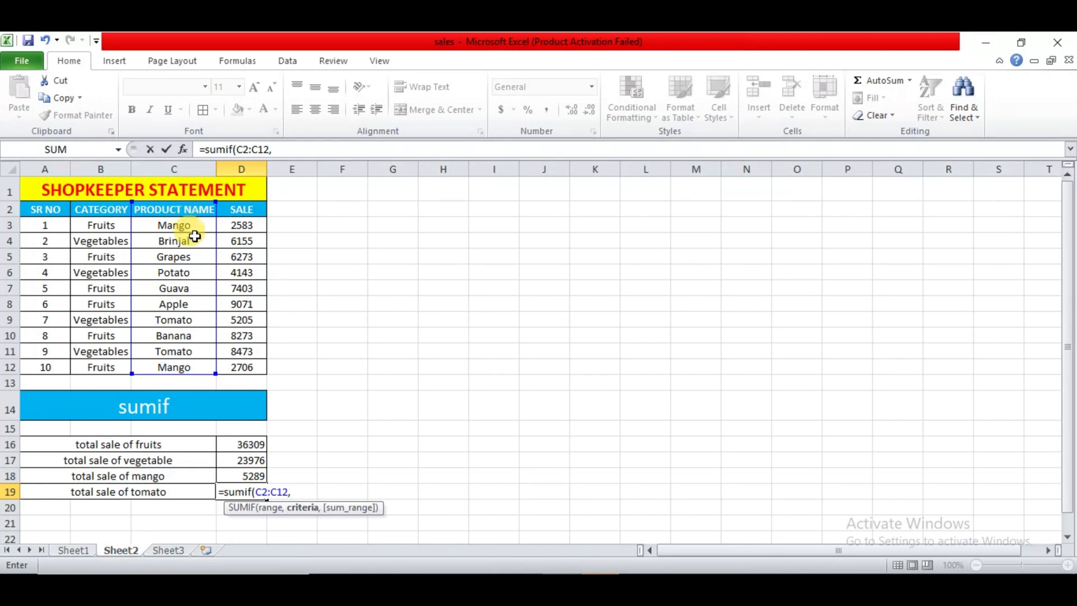
pyautogui.click(168, 321)
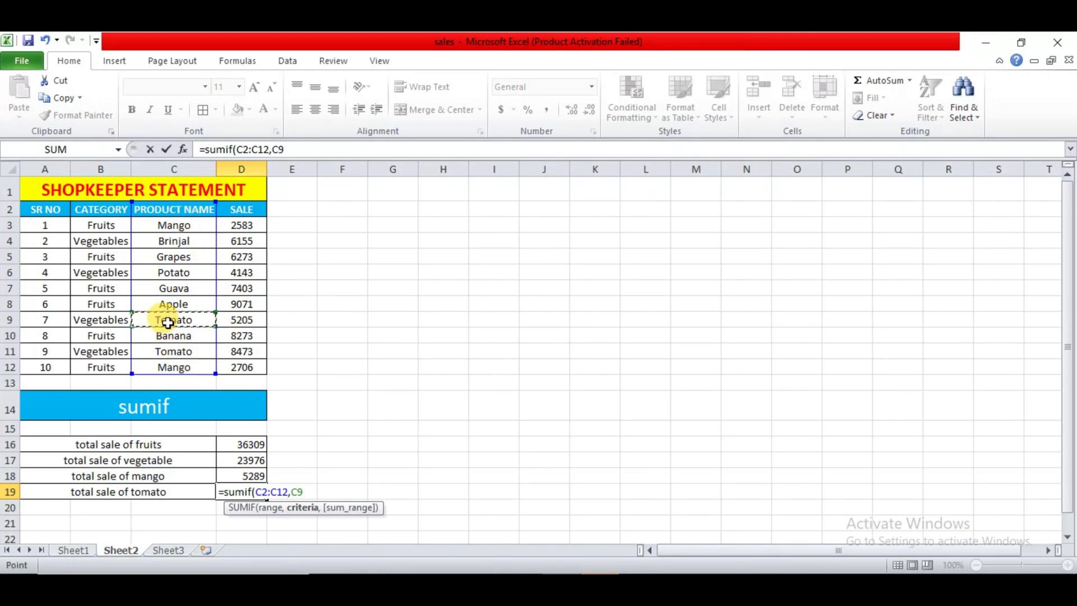
pyautogui.write(',')
pyautogui.click(244, 212)
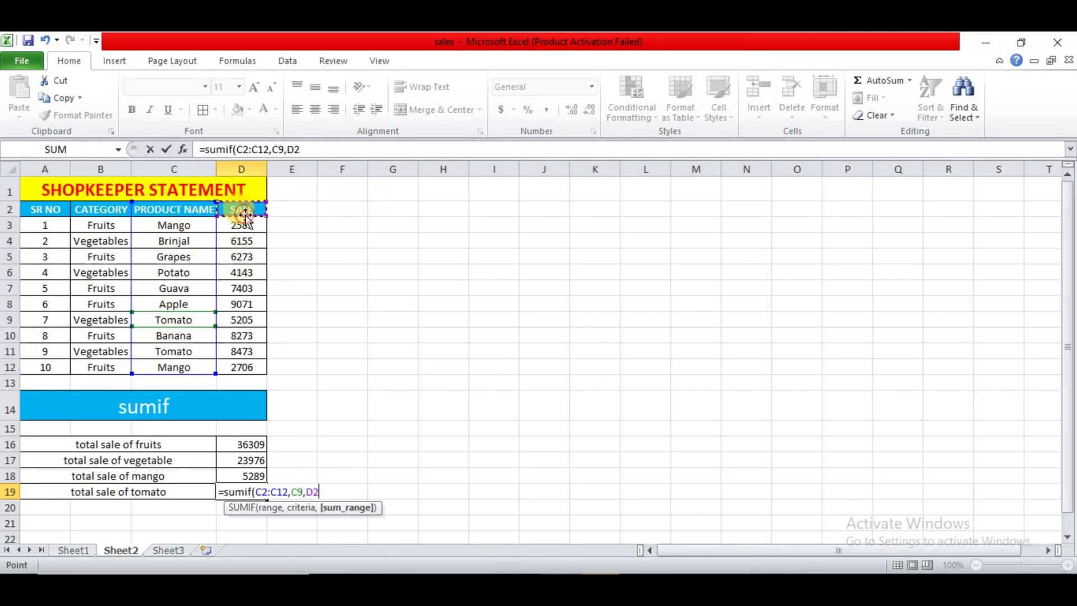
pyautogui.hotkey('shift', 'Down')
pyautogui.hotkey('shift', 'Down')
pyautogui.hotkey('shift', 'Down')
pyautogui.hotkey('shift', 'Down')
pyautogui.hotkey('shift', 'Down')
pyautogui.hotkey('shift', 'Down')
pyautogui.hotkey('shift', 'Down')
pyautogui.hotkey('shift', 'Down')
pyautogui.hotkey('shift', 'Down')
pyautogui.hotkey('shift', 'Down')
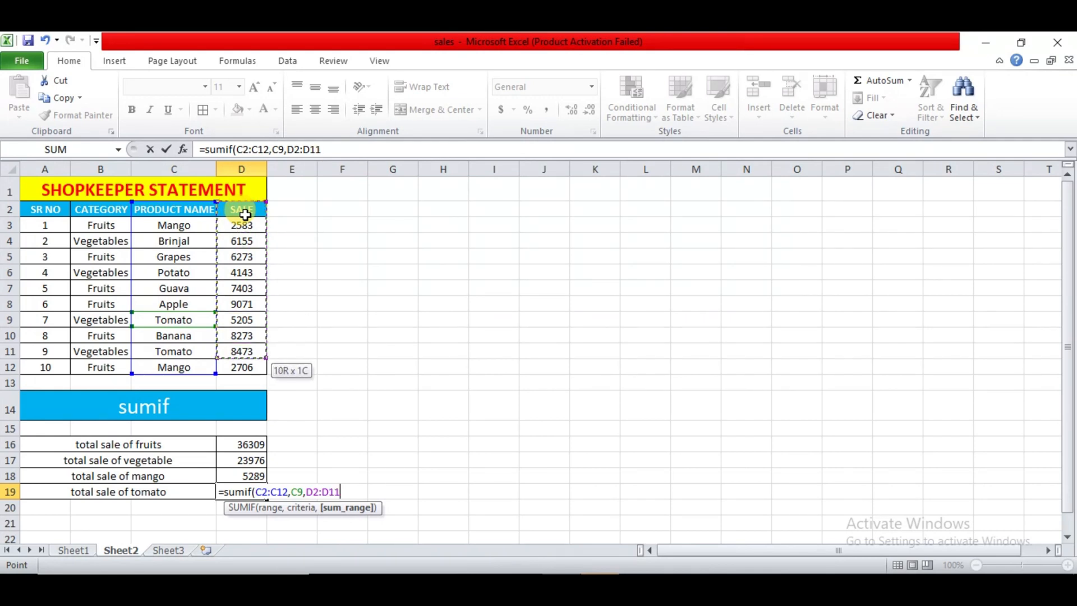
pyautogui.write(')')
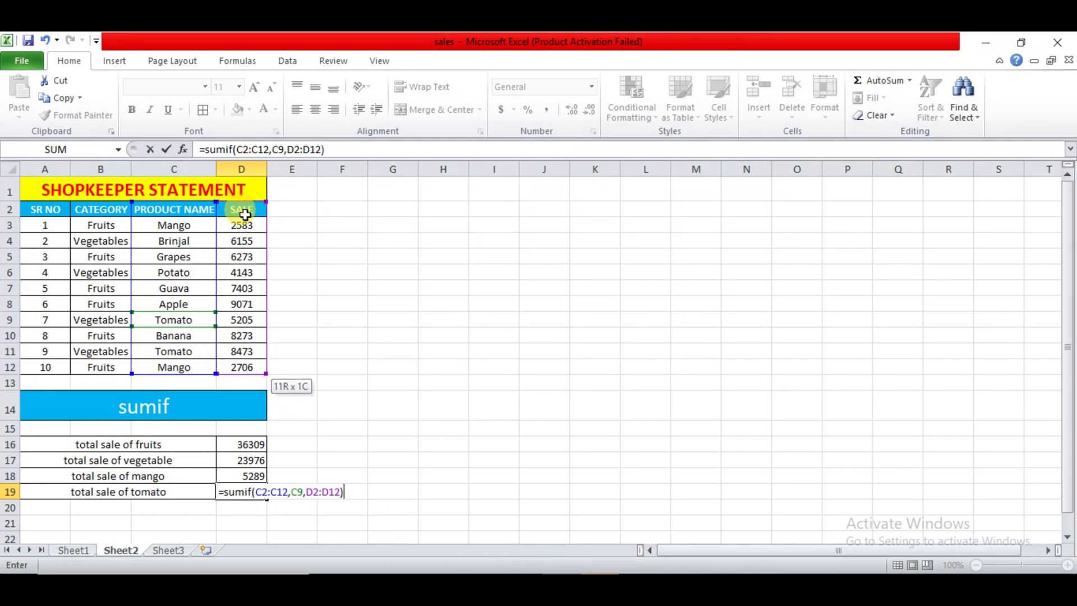
pyautogui.press('Return')
# Review the statement title, the sumif heading and the total labels, and open the fruit total formula in D16.
pyautogui.click(178, 458)
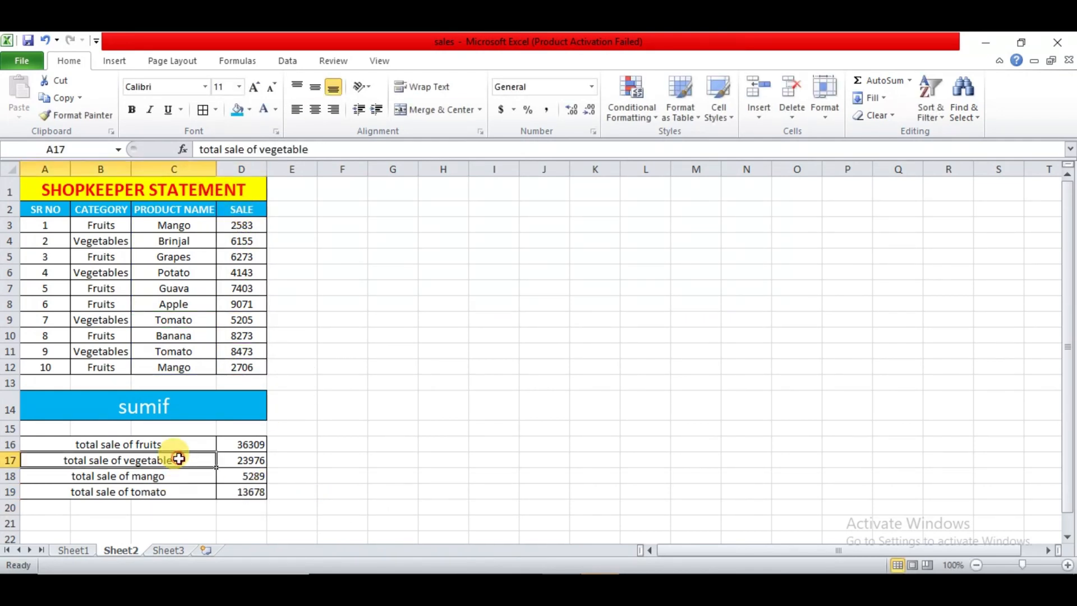
pyautogui.click(119, 187)
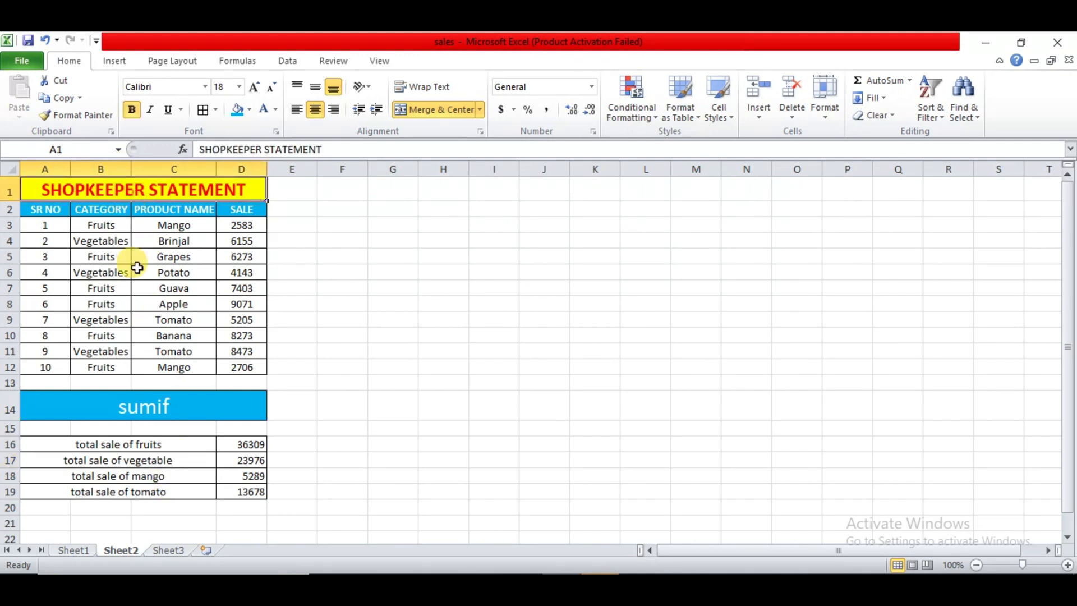
pyautogui.click(150, 408)
pyautogui.click(196, 469)
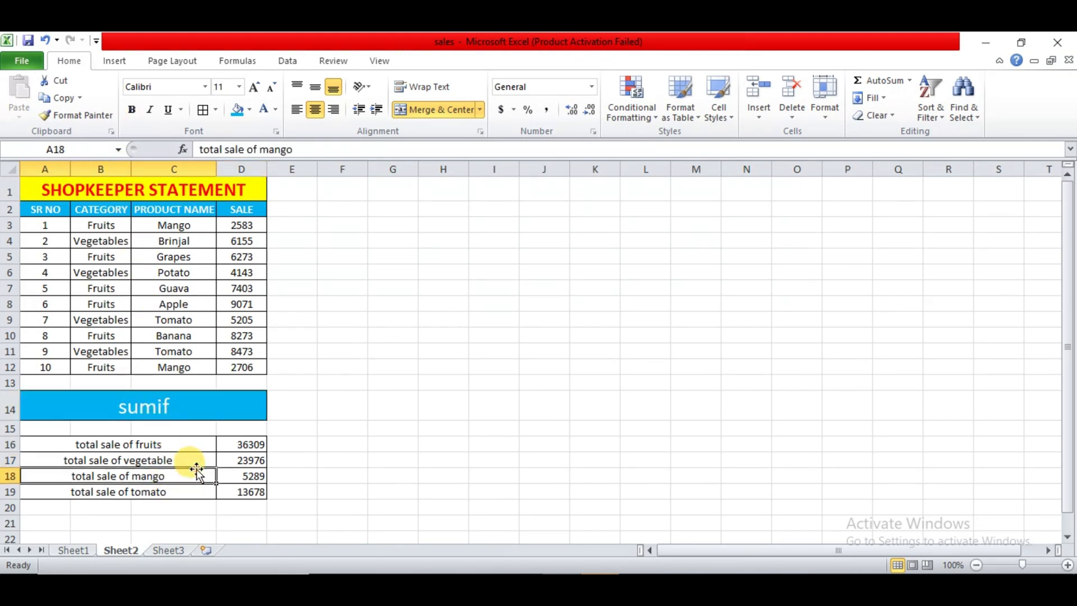
pyautogui.doubleClick(246, 444)
pyautogui.moveTo(246, 444); pyautogui.dragTo(243, 490)
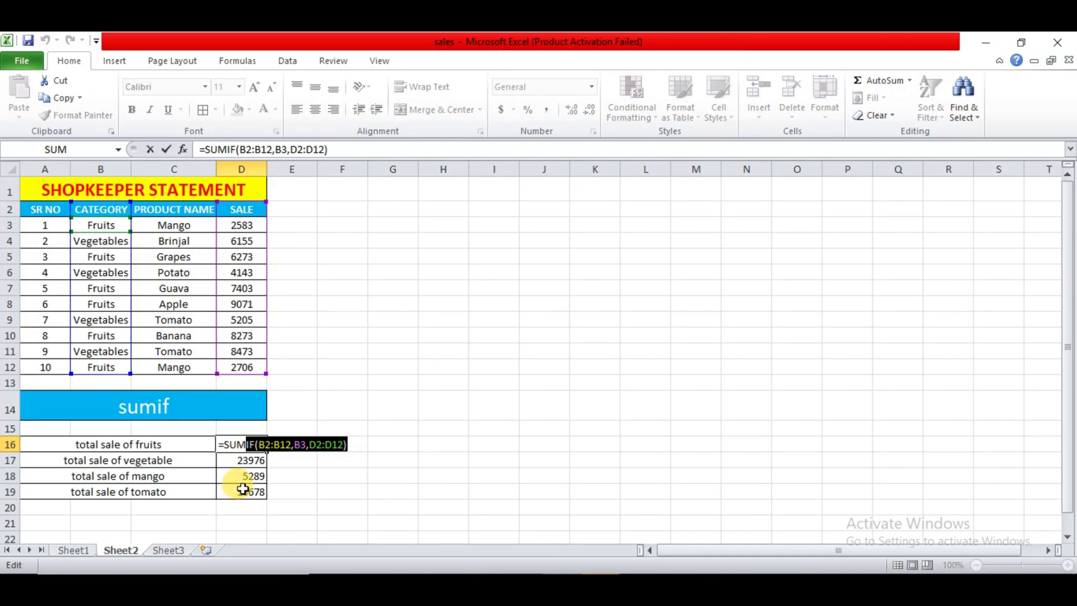